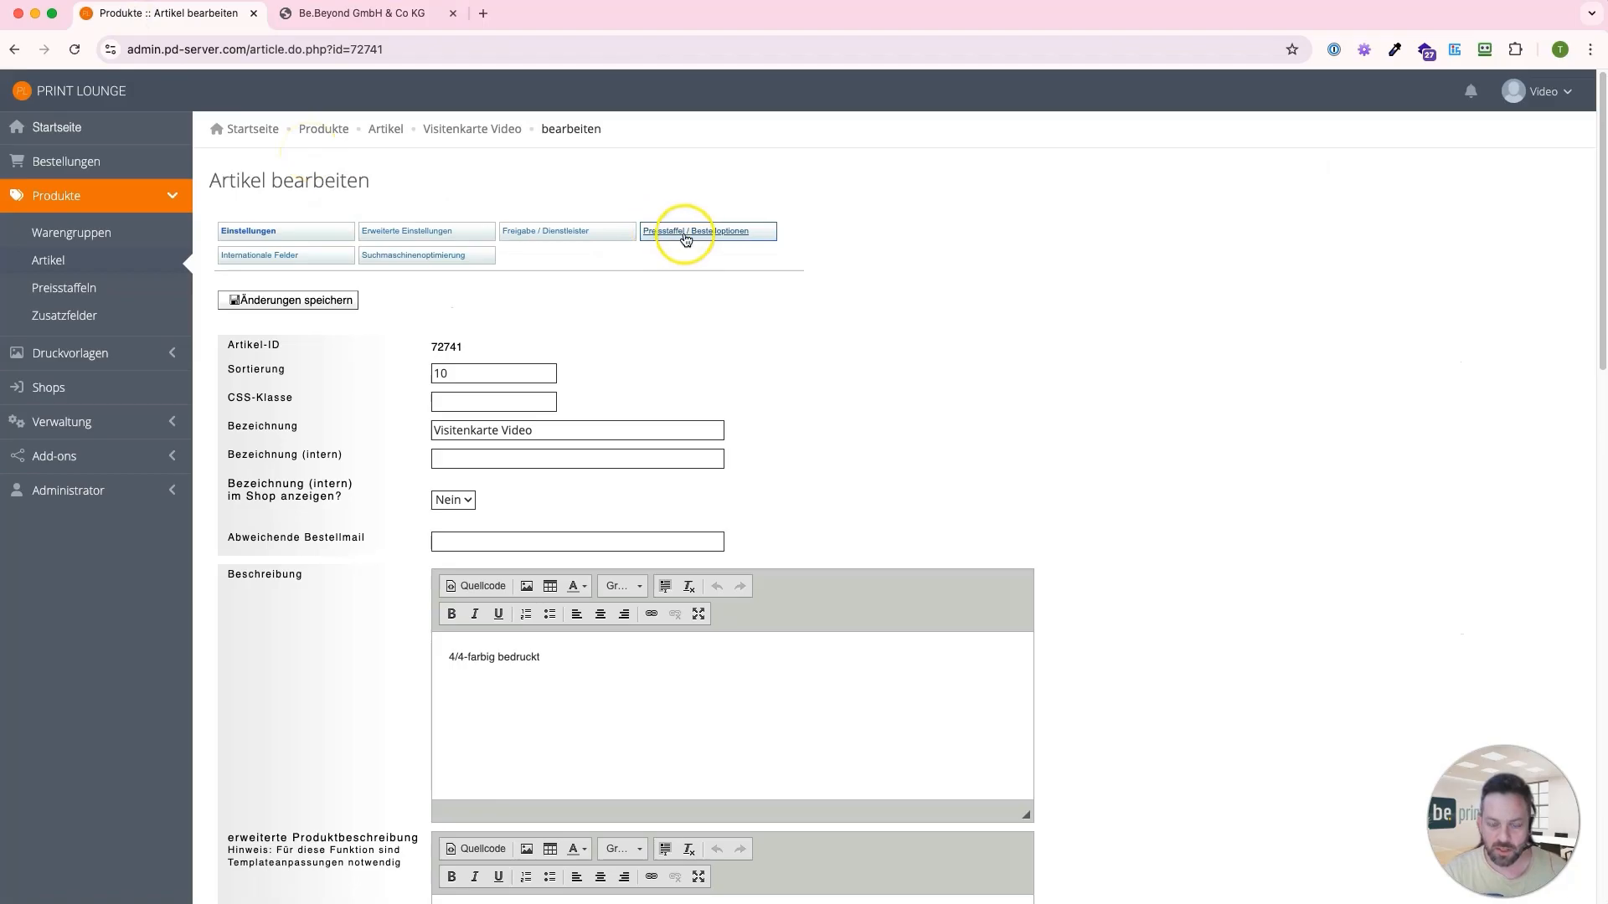
# Step: Add a price tier to the article: Sortierung 10, Bezeichnung 100 Stück, Wert 1234 cents, Stückzahl 100, Gewicht 1 kg
pyautogui.click(685, 238)
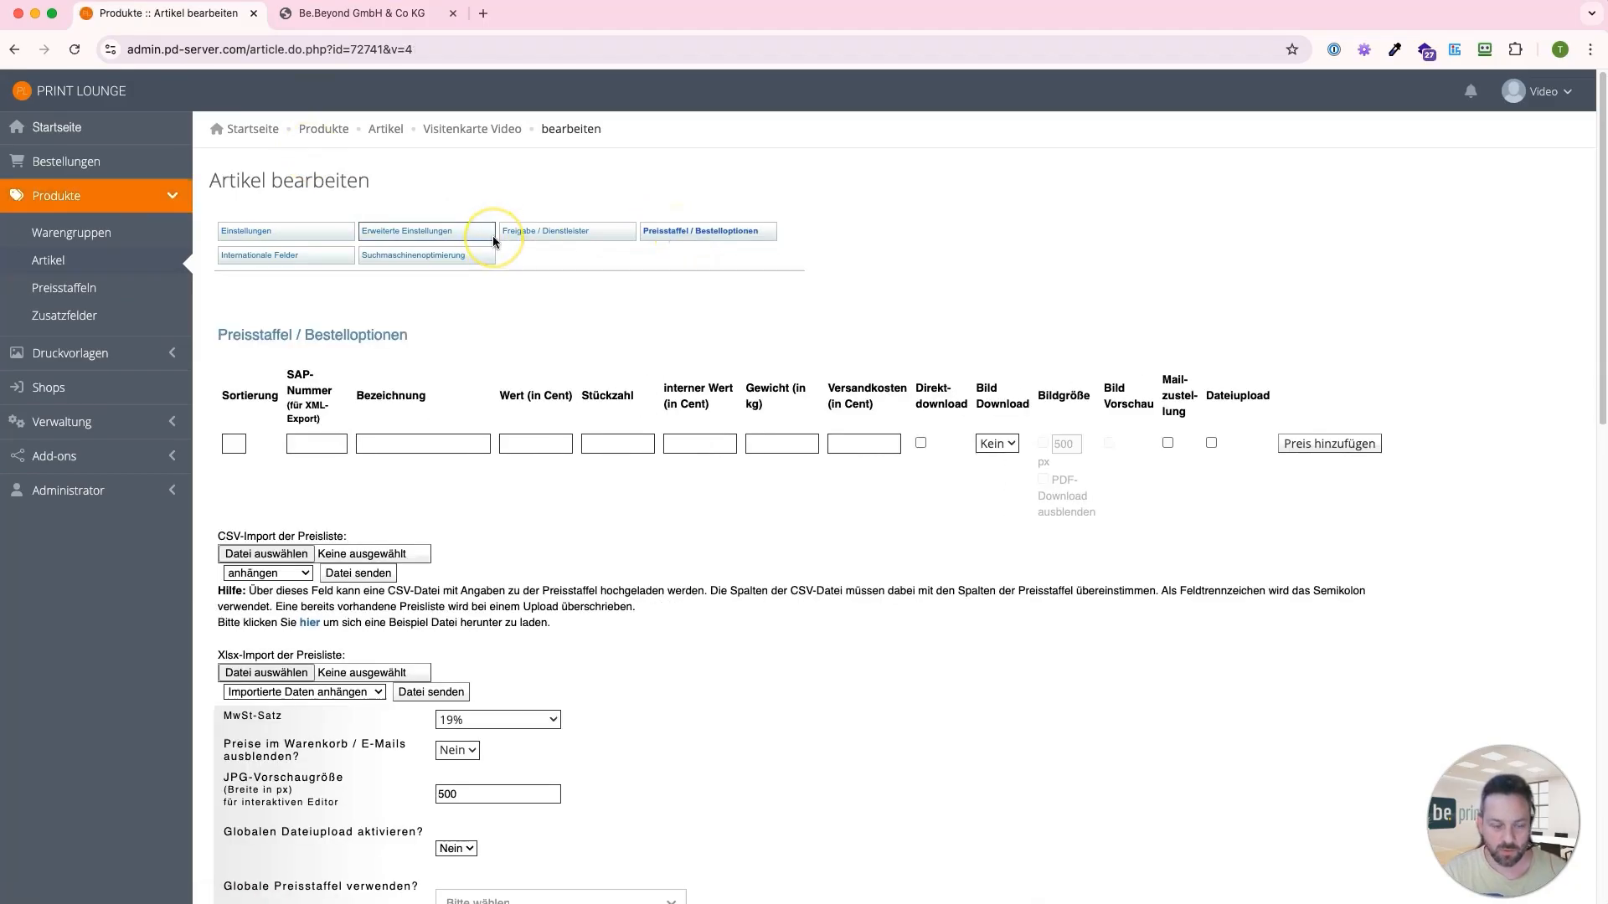
pyautogui.click(240, 441)
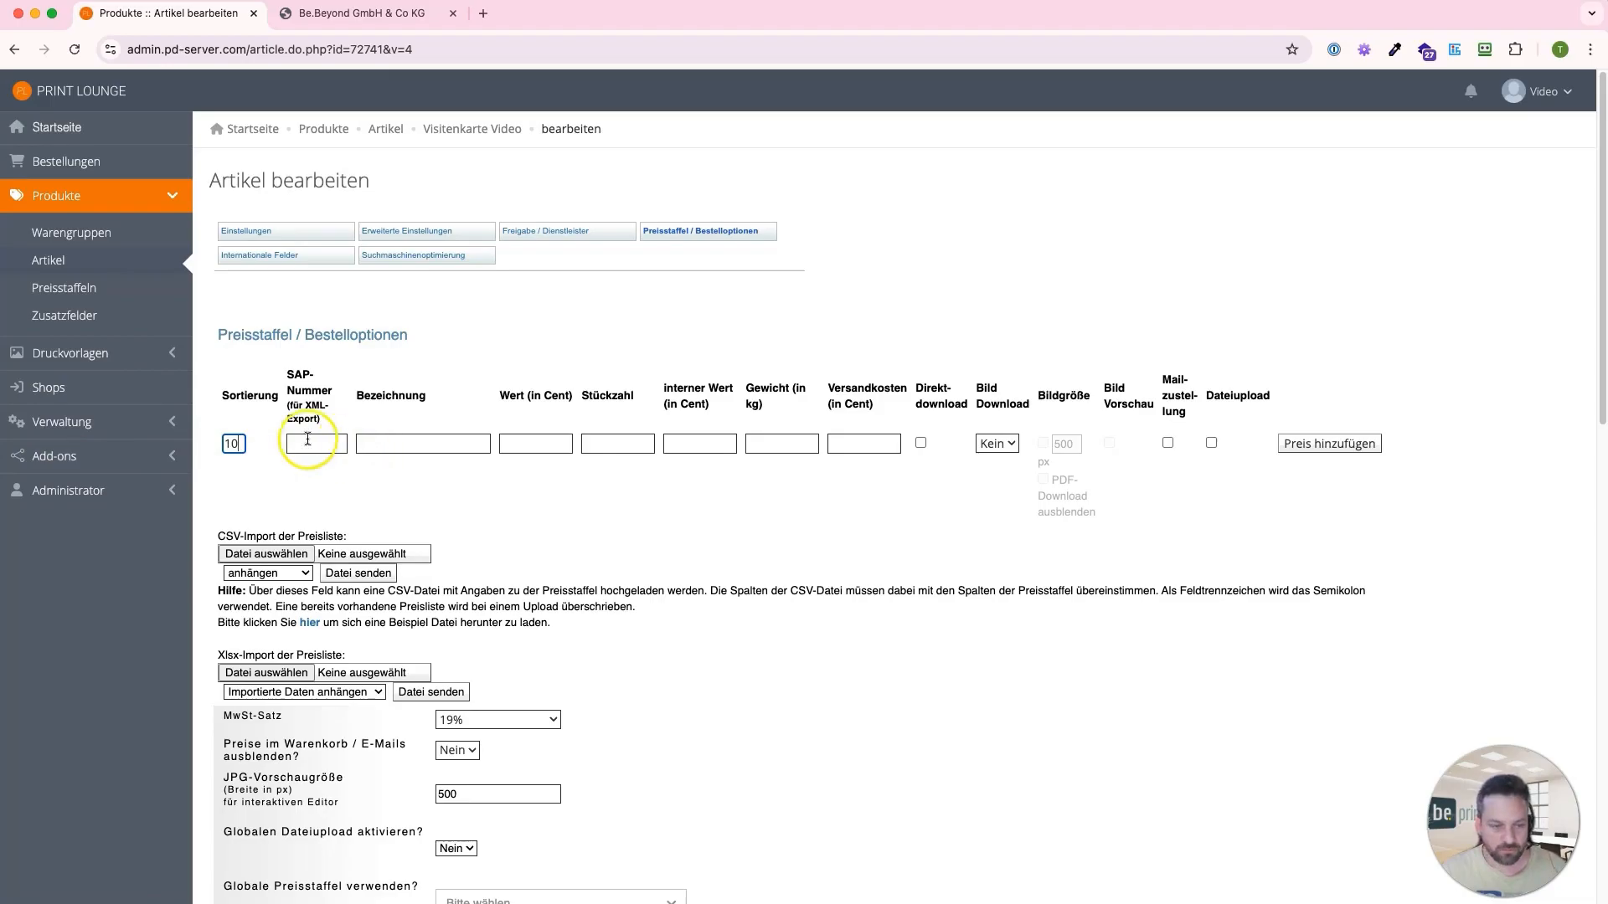
pyautogui.click(374, 443)
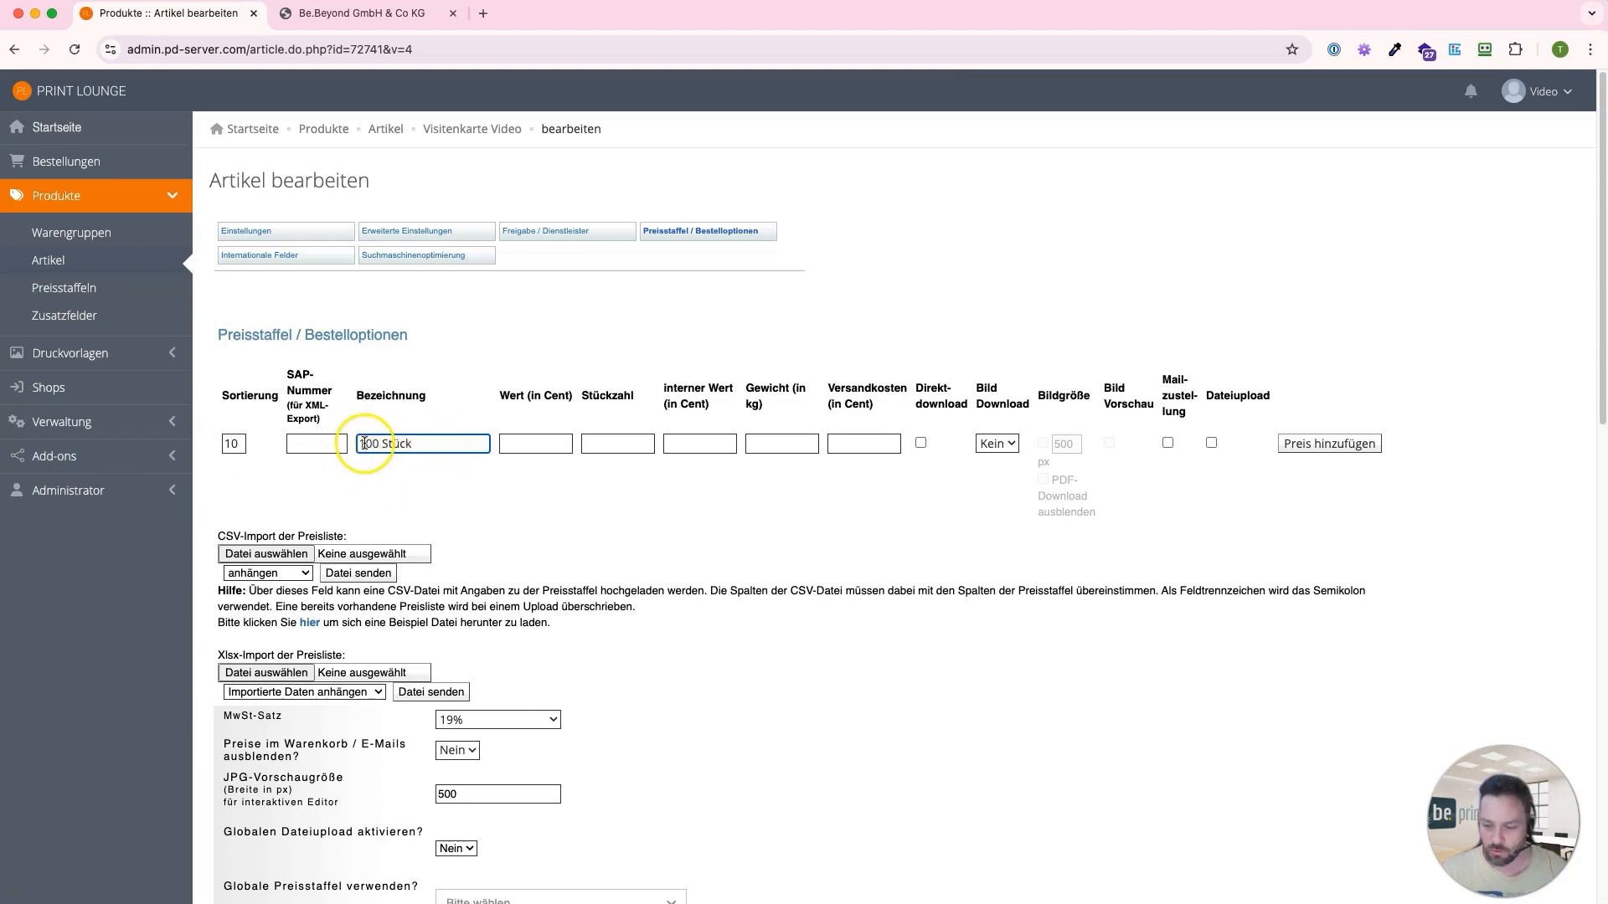
pyautogui.click(536, 451)
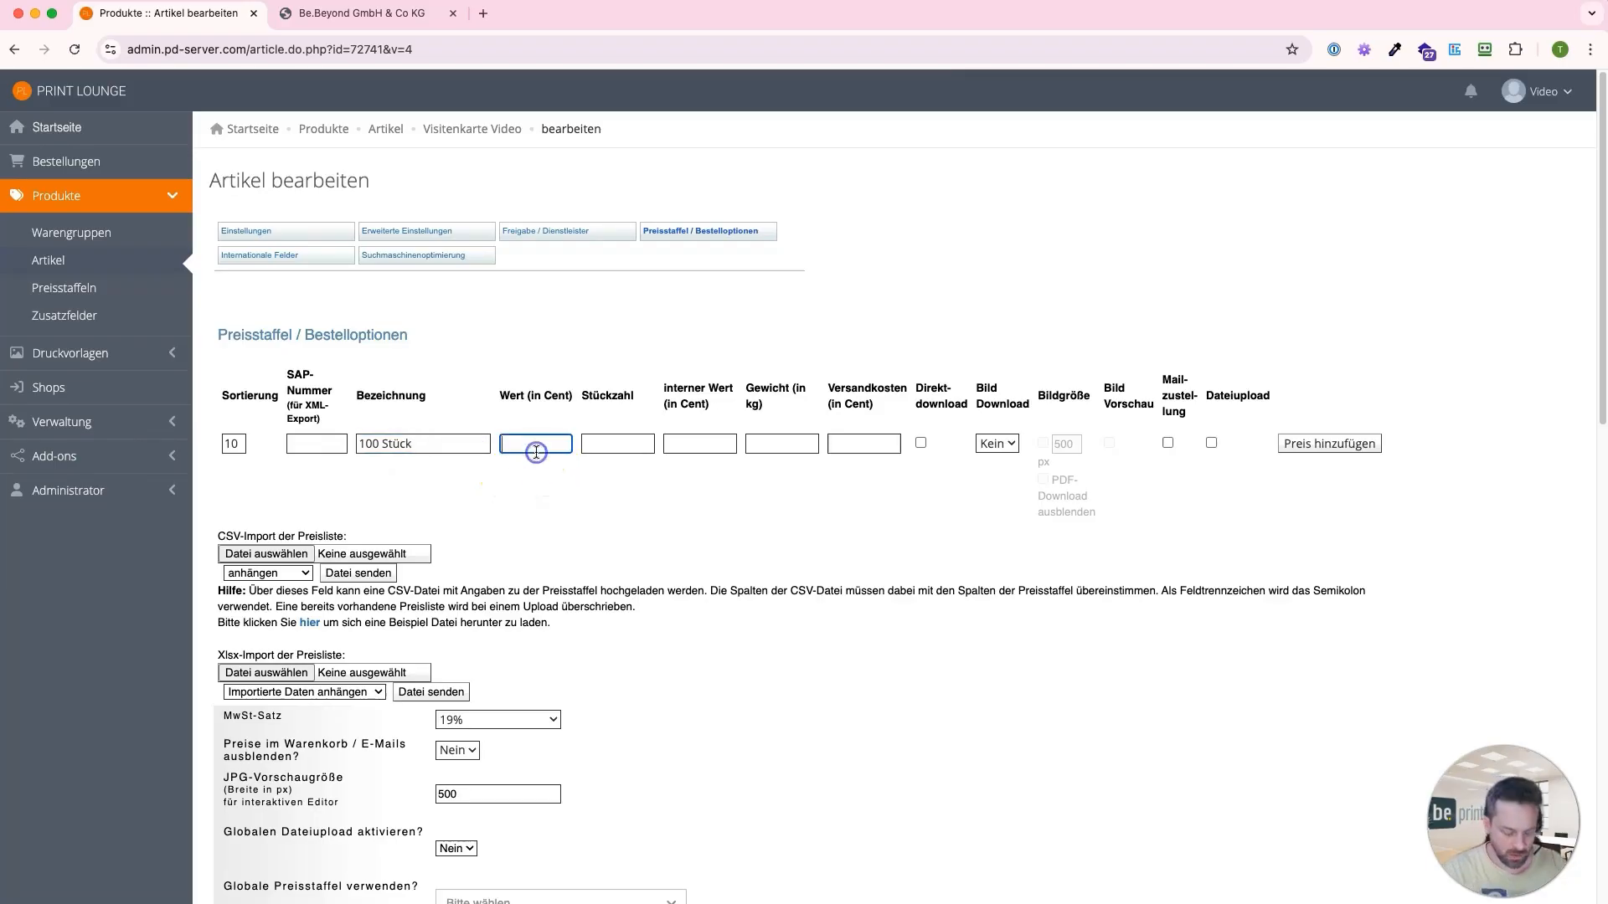
pyautogui.click(618, 446)
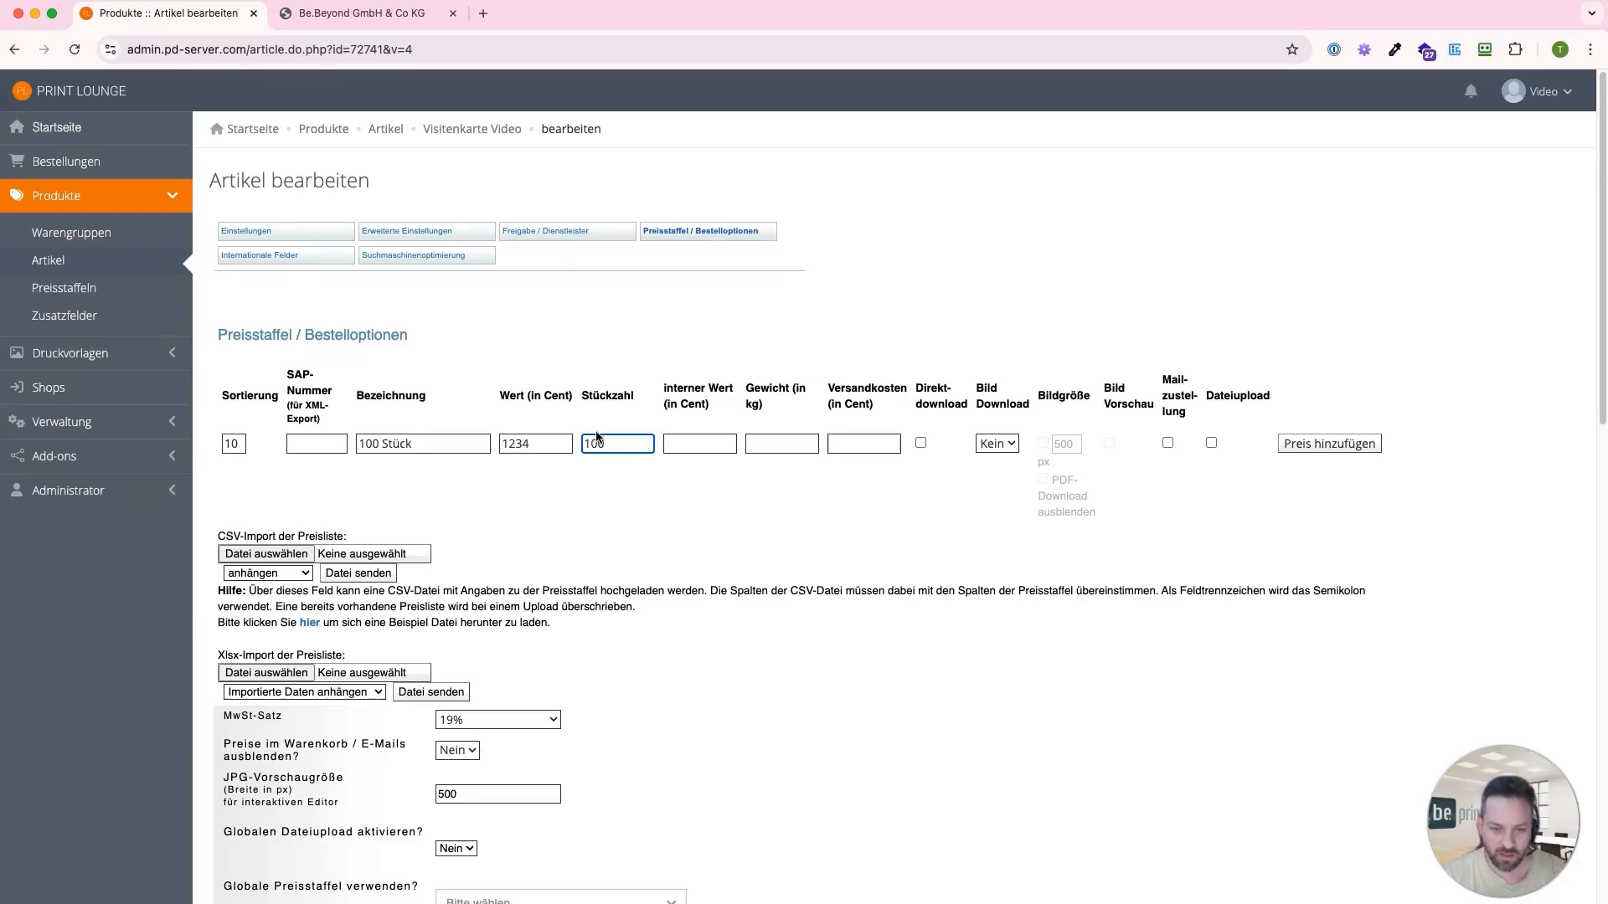
pyautogui.click(606, 402)
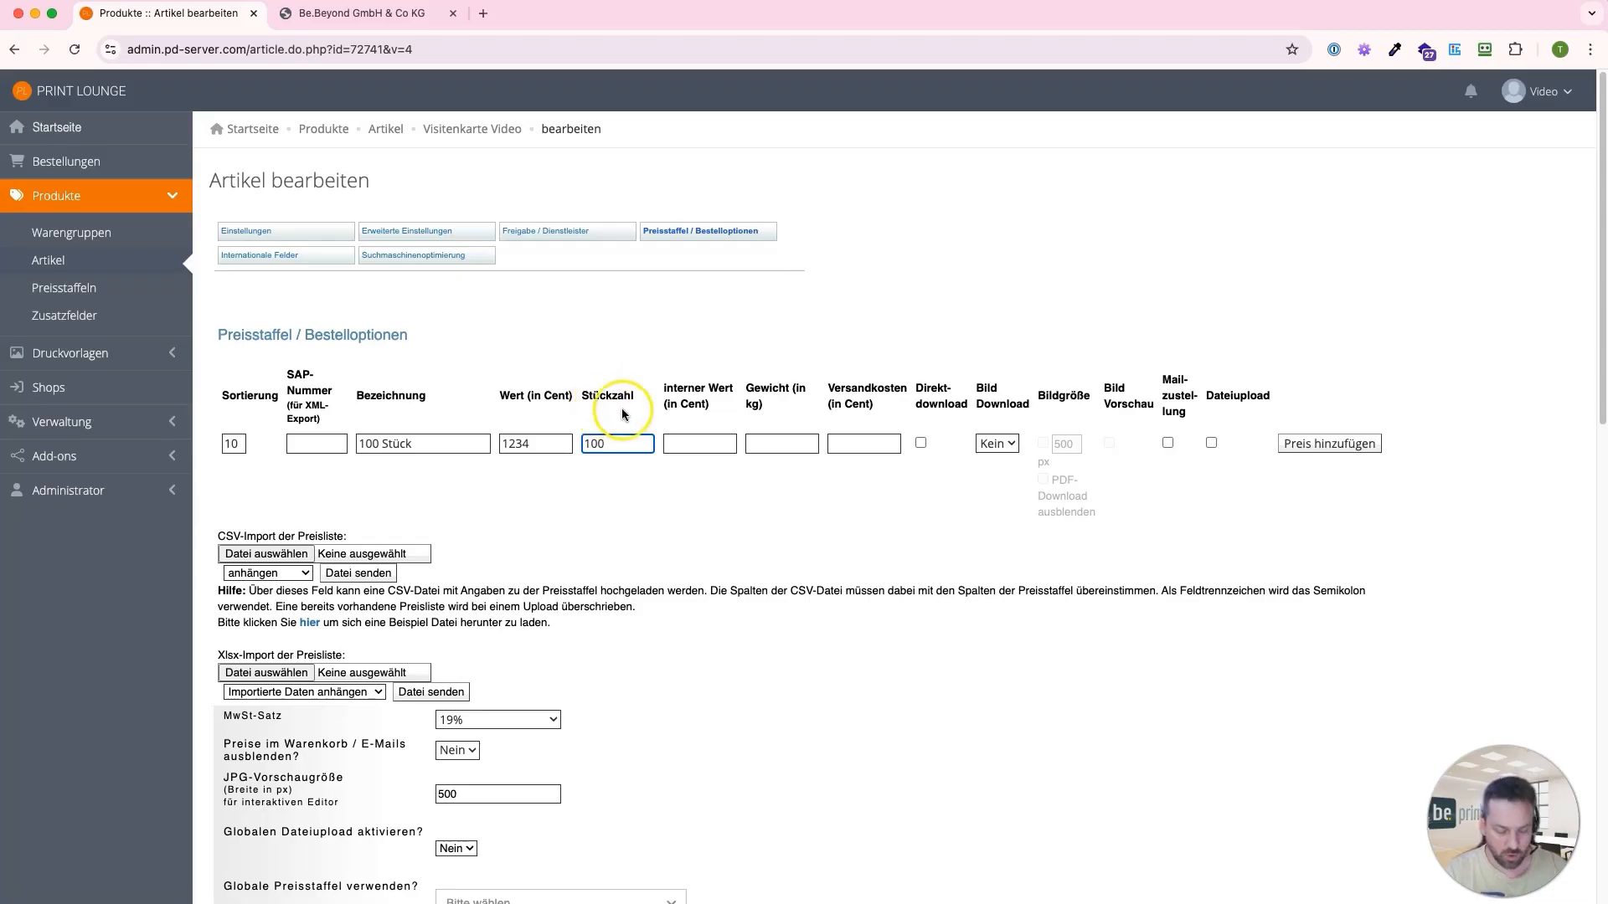
pyautogui.click(673, 435)
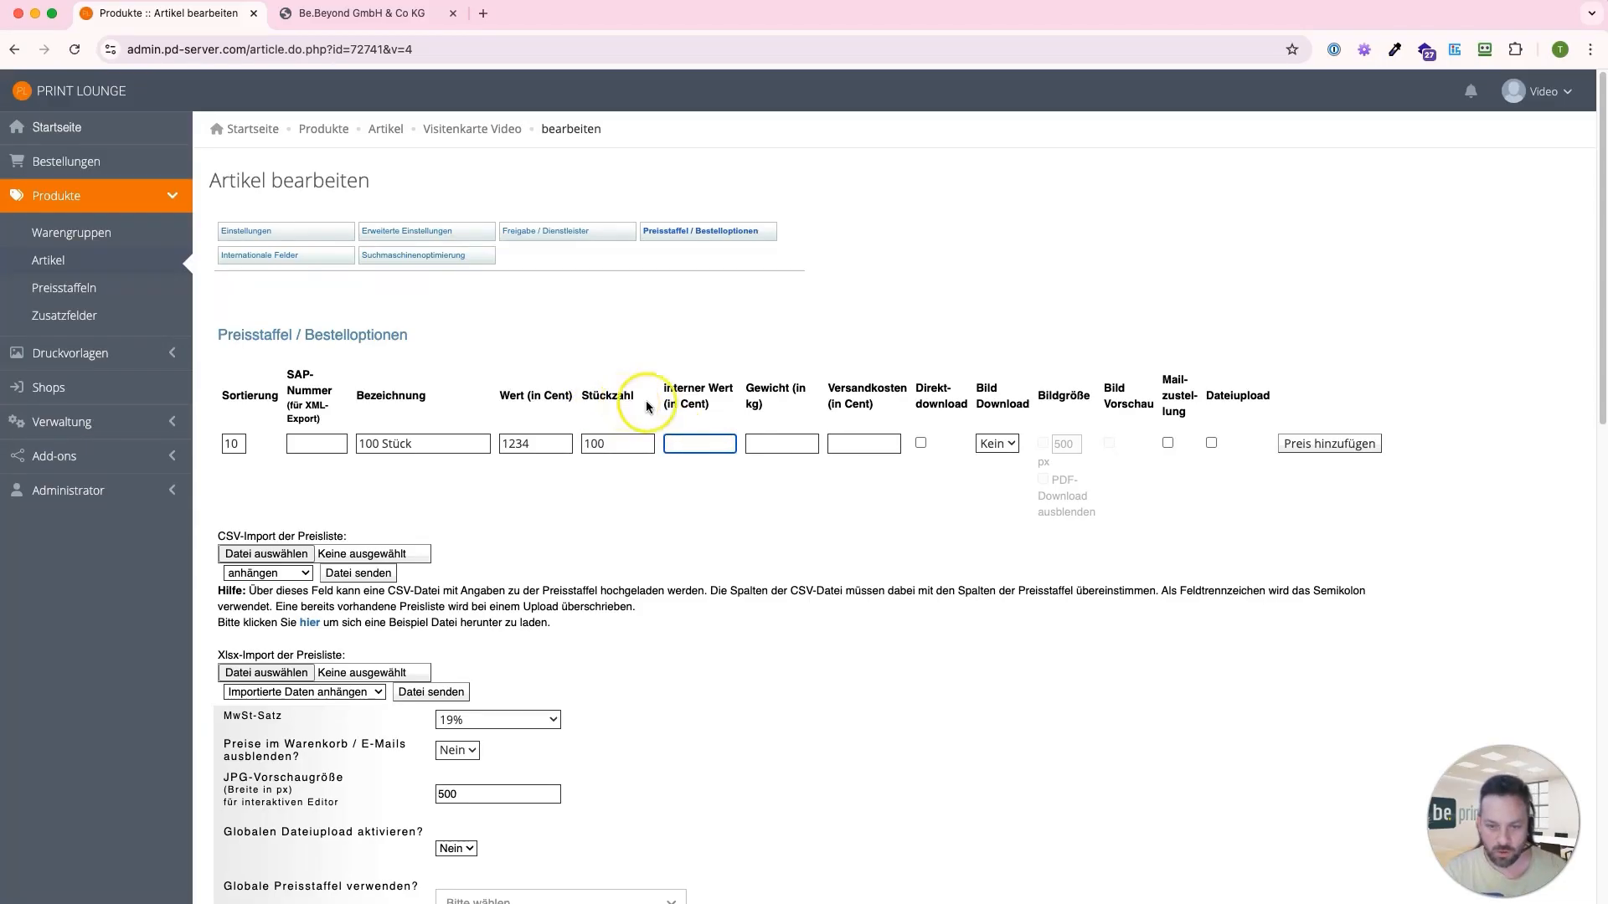
pyautogui.click(785, 436)
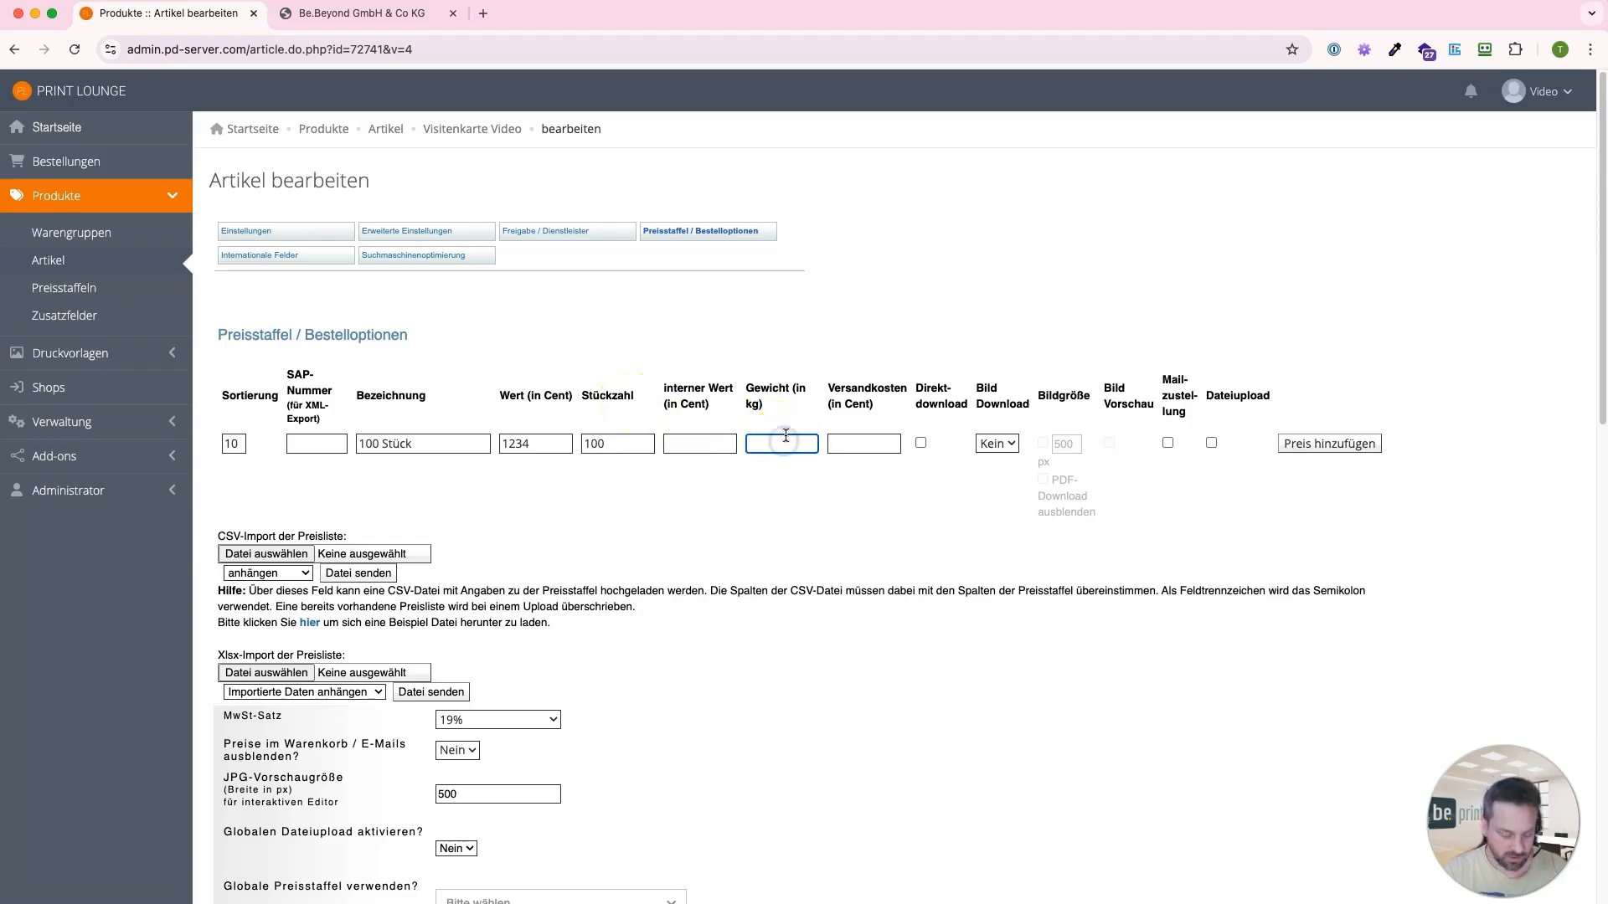
pyautogui.write('1')
pyautogui.click(1329, 443)
# Step: Add a second price tier: Sortierung 20, Bezeichnung 500 Stück, Wert 2345 cents, Stückzahl 500, Gewicht 5 kg
pyautogui.click(234, 490)
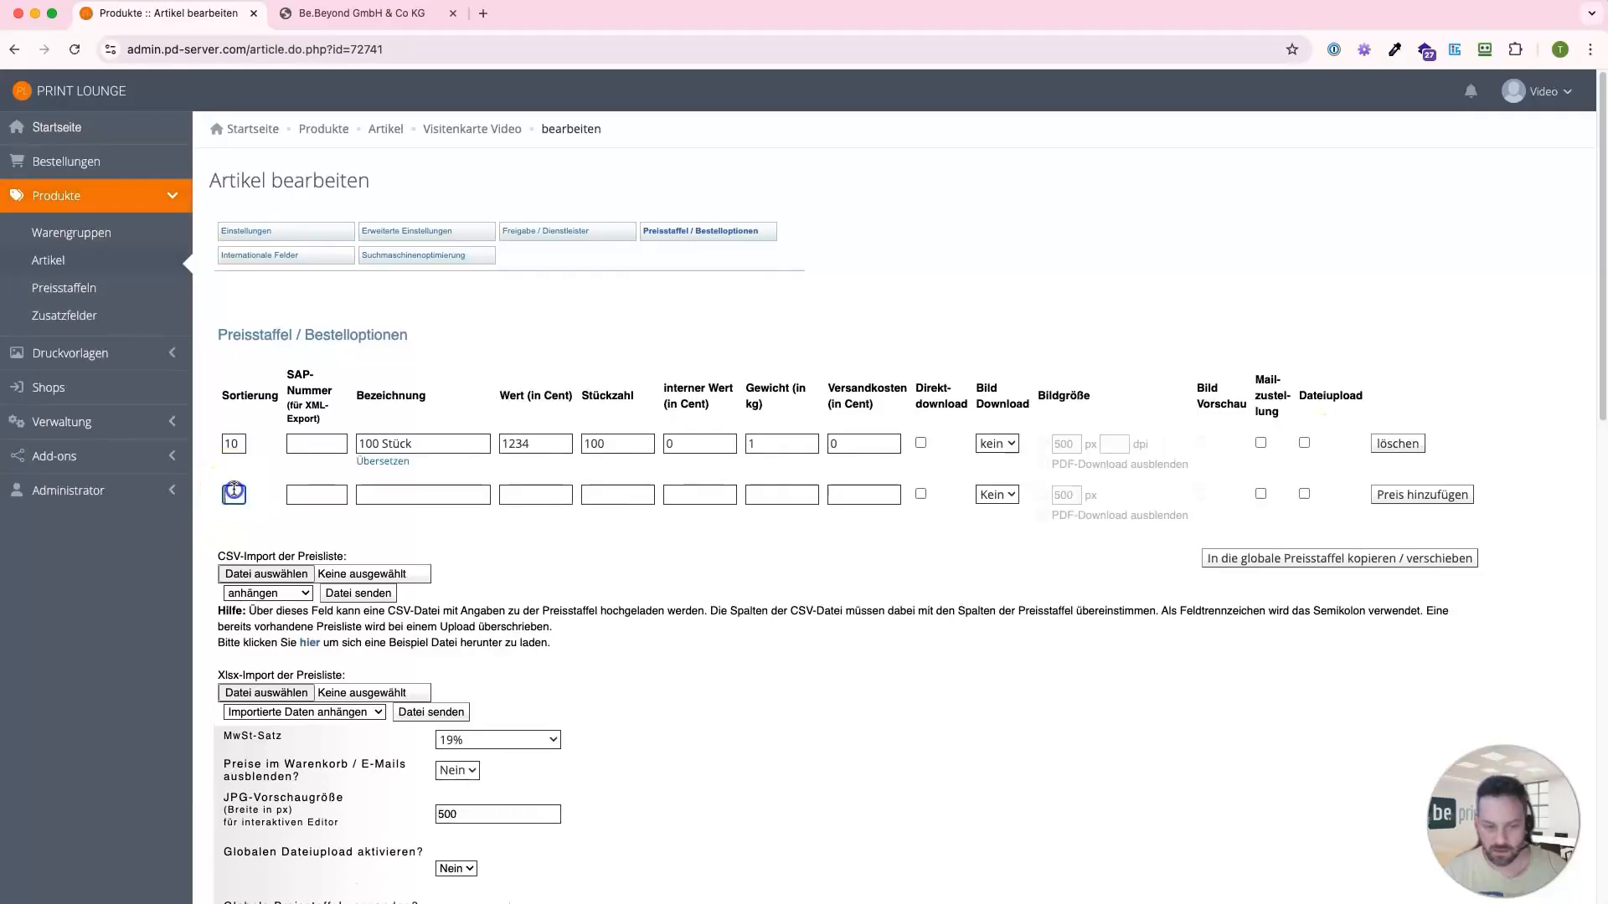
pyautogui.write('20')
pyautogui.press('Tab')
pyautogui.press('Tab')
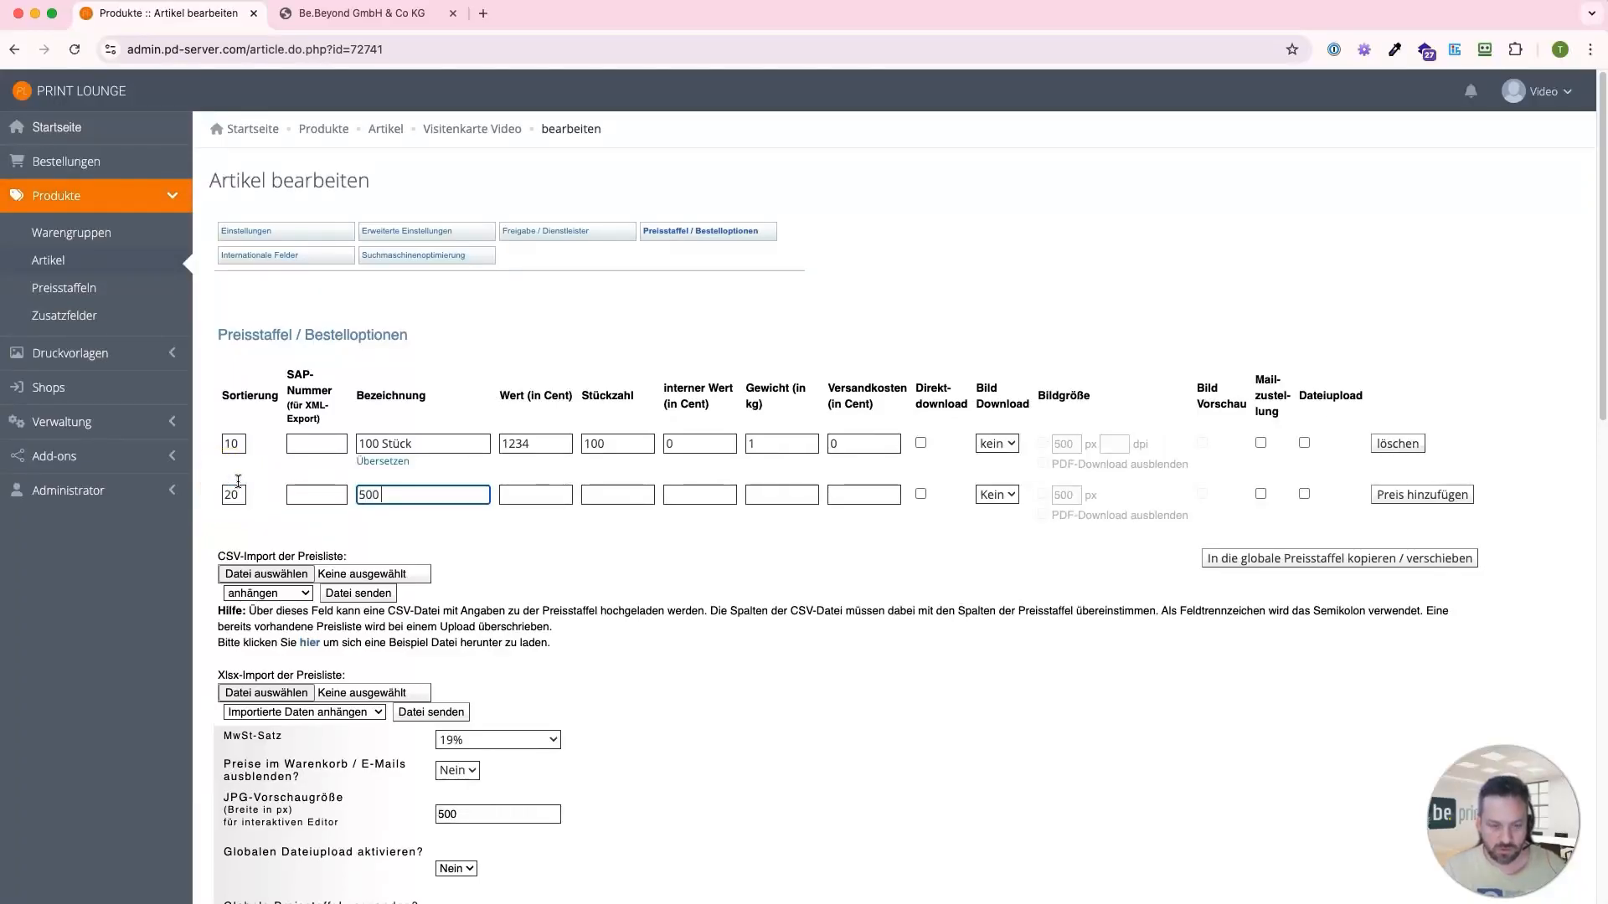
pyautogui.press('Tab')
pyautogui.write('2345')
pyautogui.press('Tab')
pyautogui.write('500')
pyautogui.press('Tab')
pyautogui.press('Tab')
pyautogui.write('5')
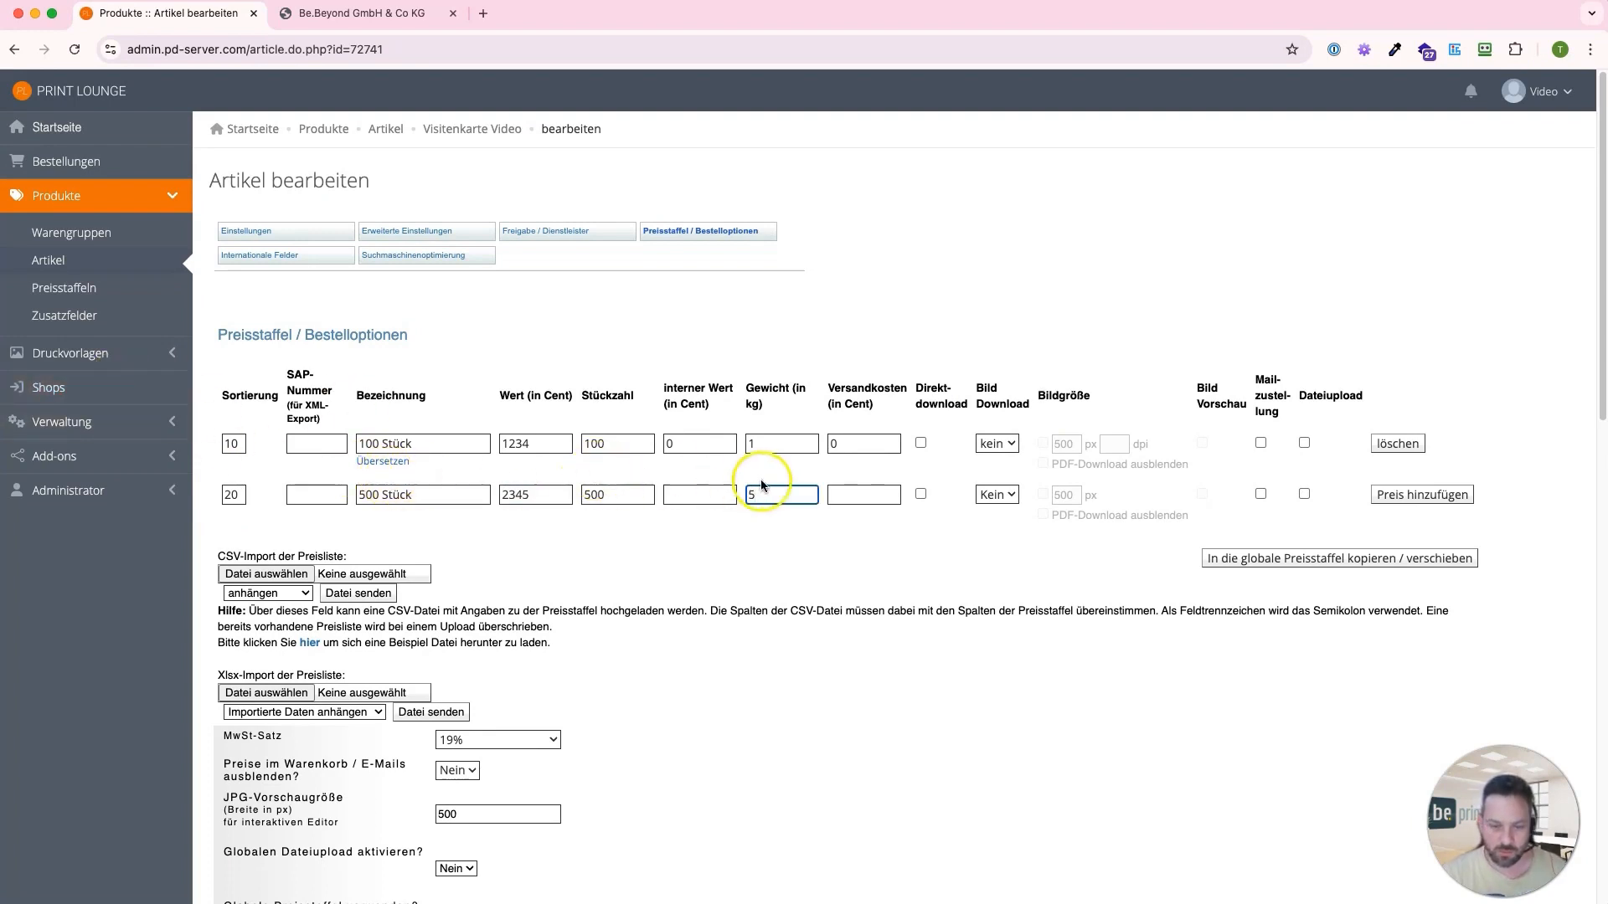
pyautogui.click(1398, 496)
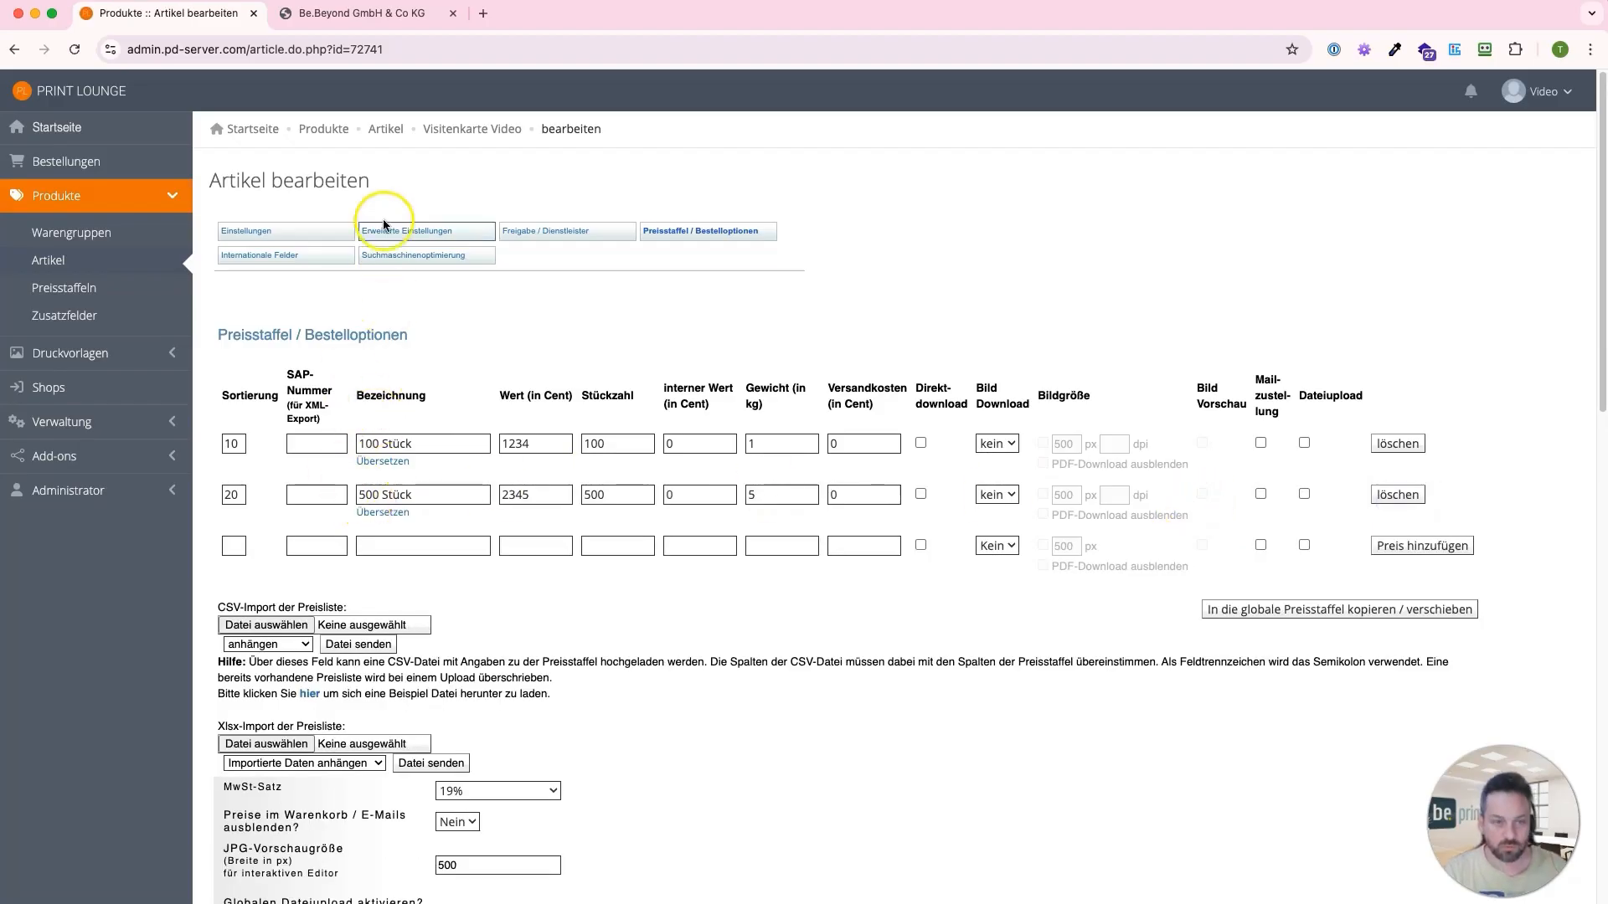
# Step: Switch to the shop, put 500 Stück of Visitenkarte Video in the cart, and delete the item from the cart
pyautogui.click(348, 14)
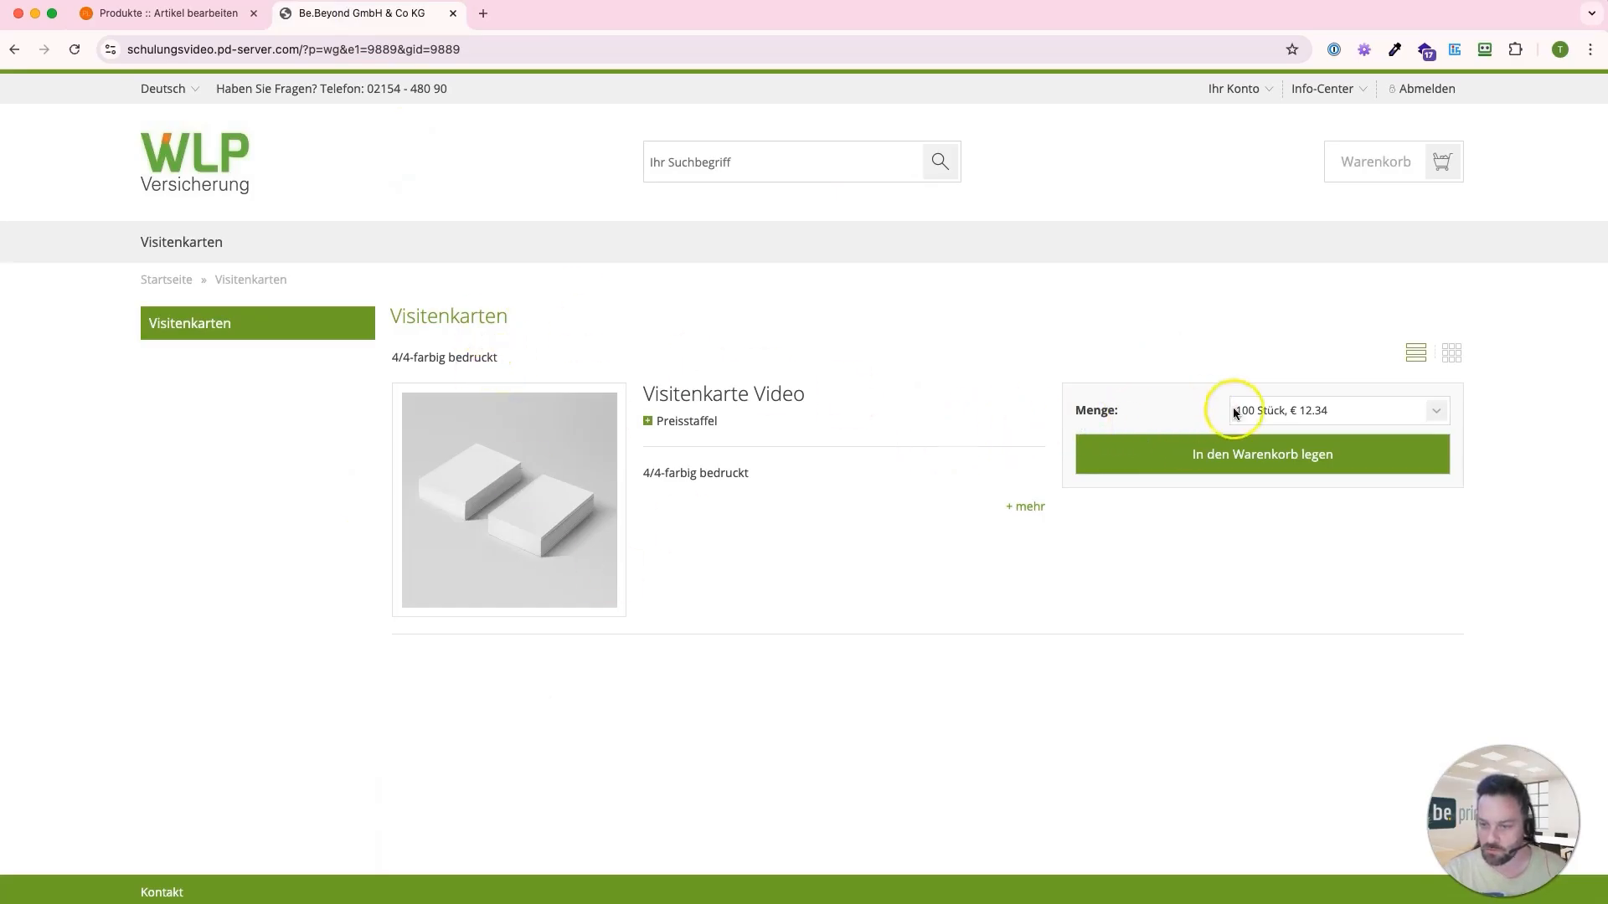
pyautogui.click(1287, 411)
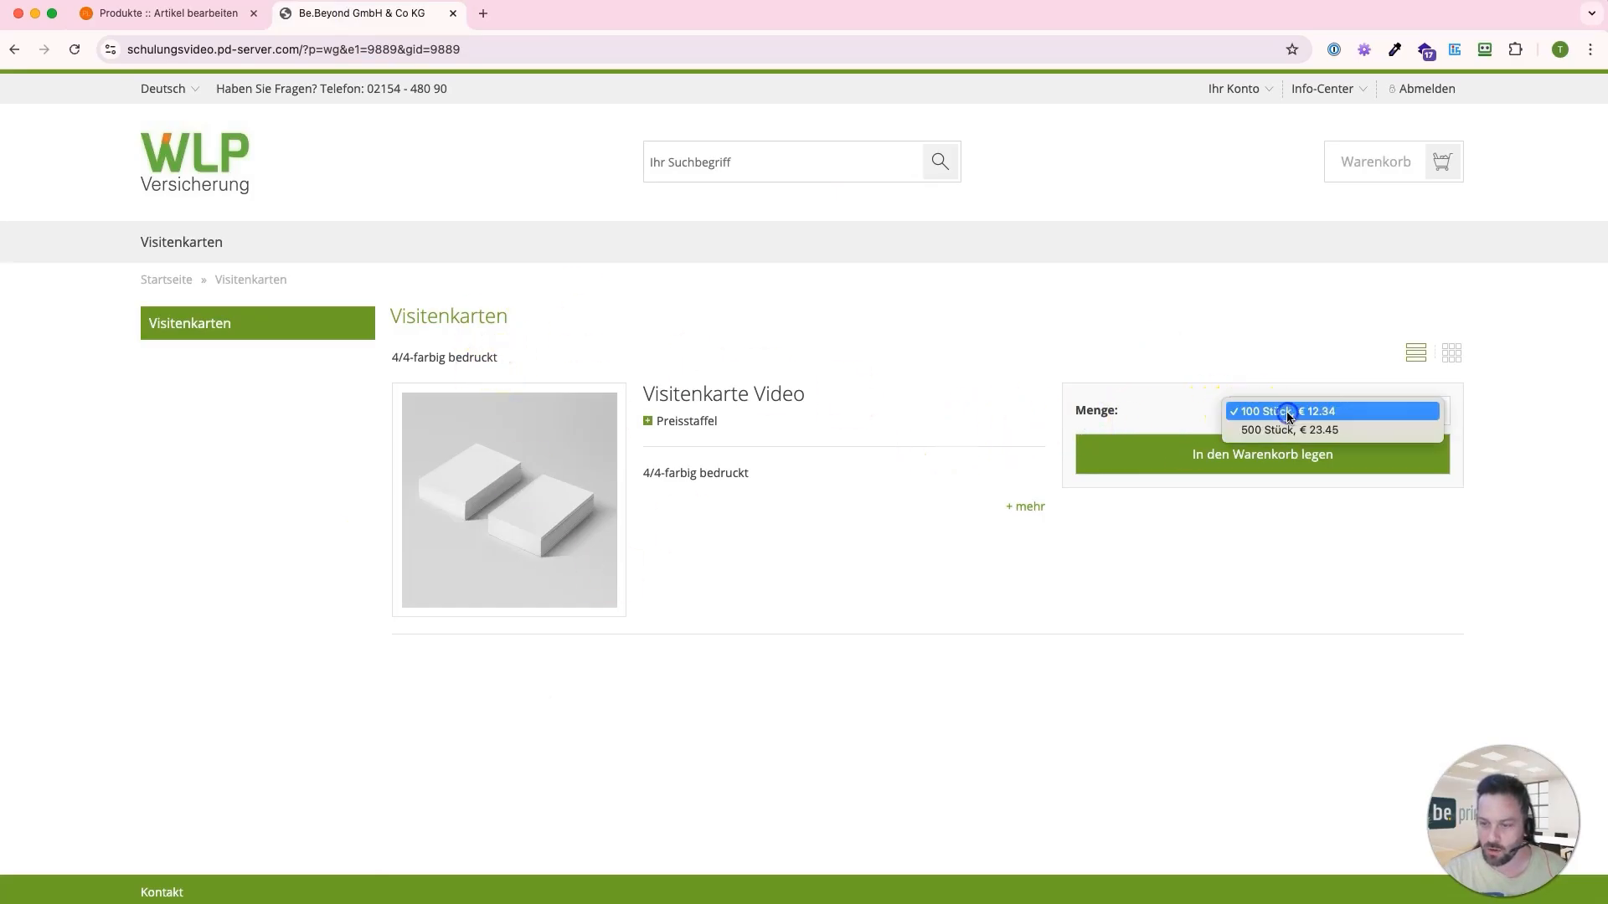
pyautogui.click(1293, 424)
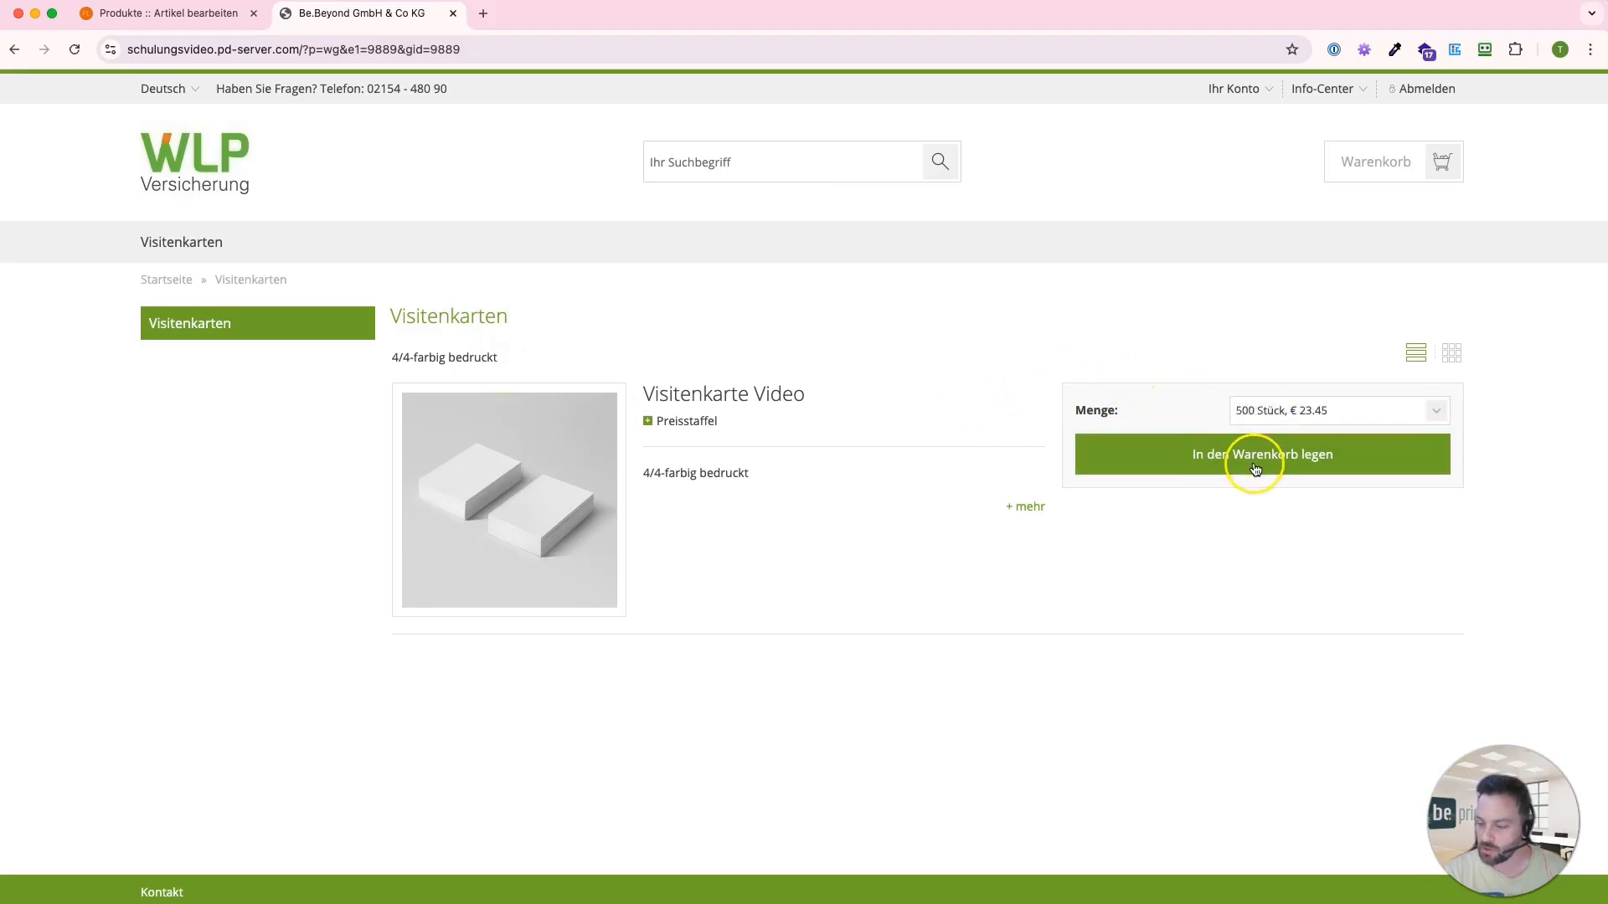
pyautogui.click(1266, 450)
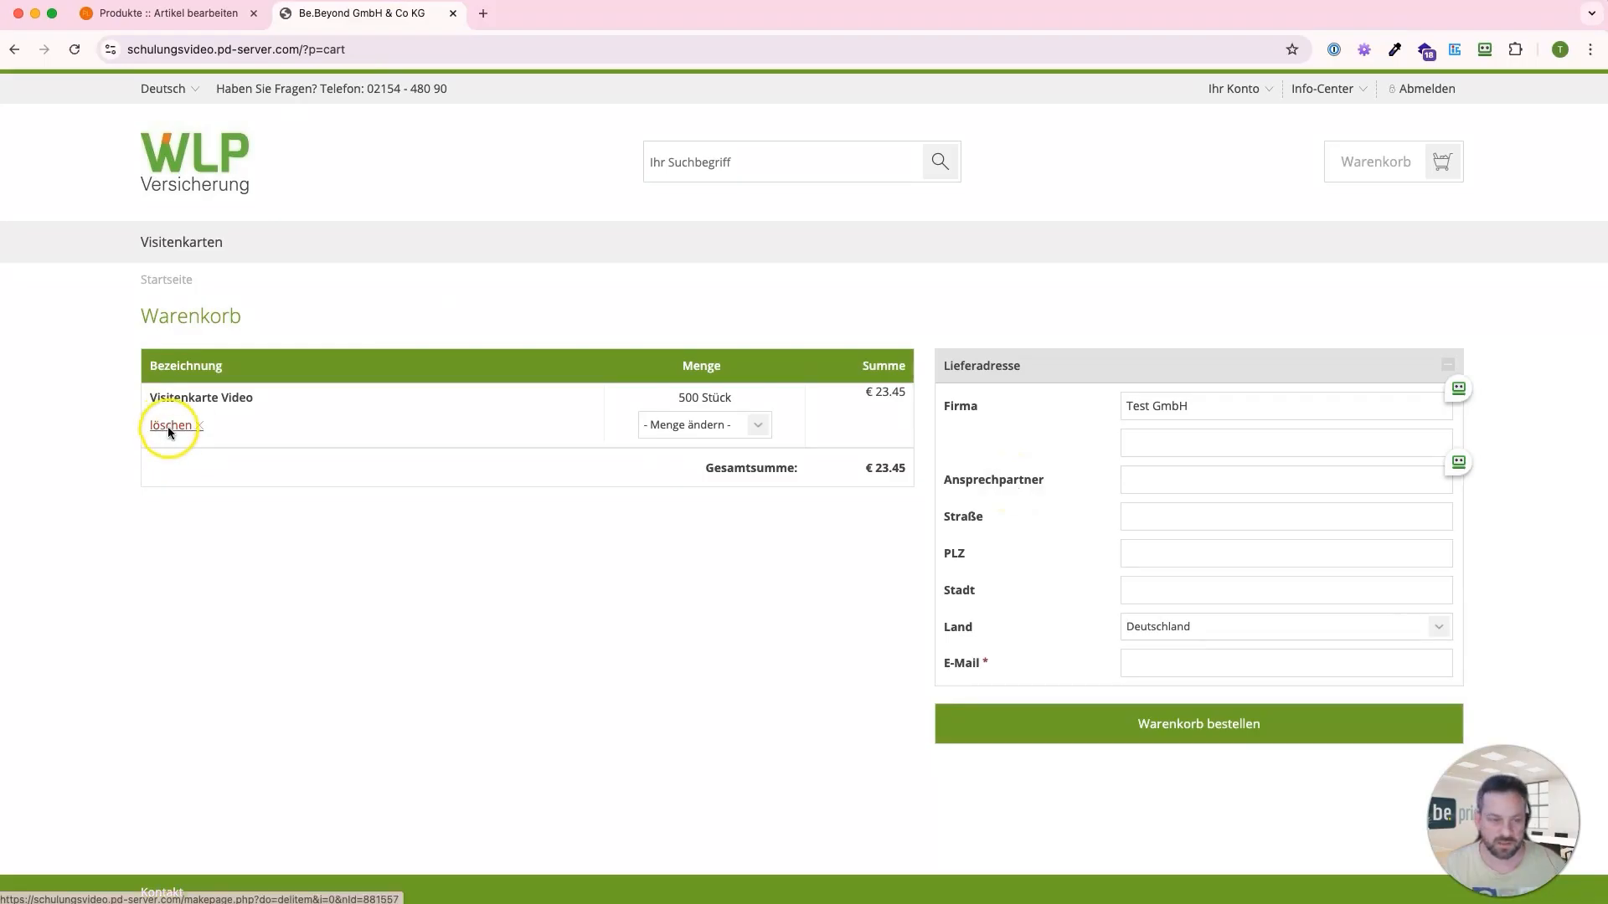
pyautogui.click(168, 425)
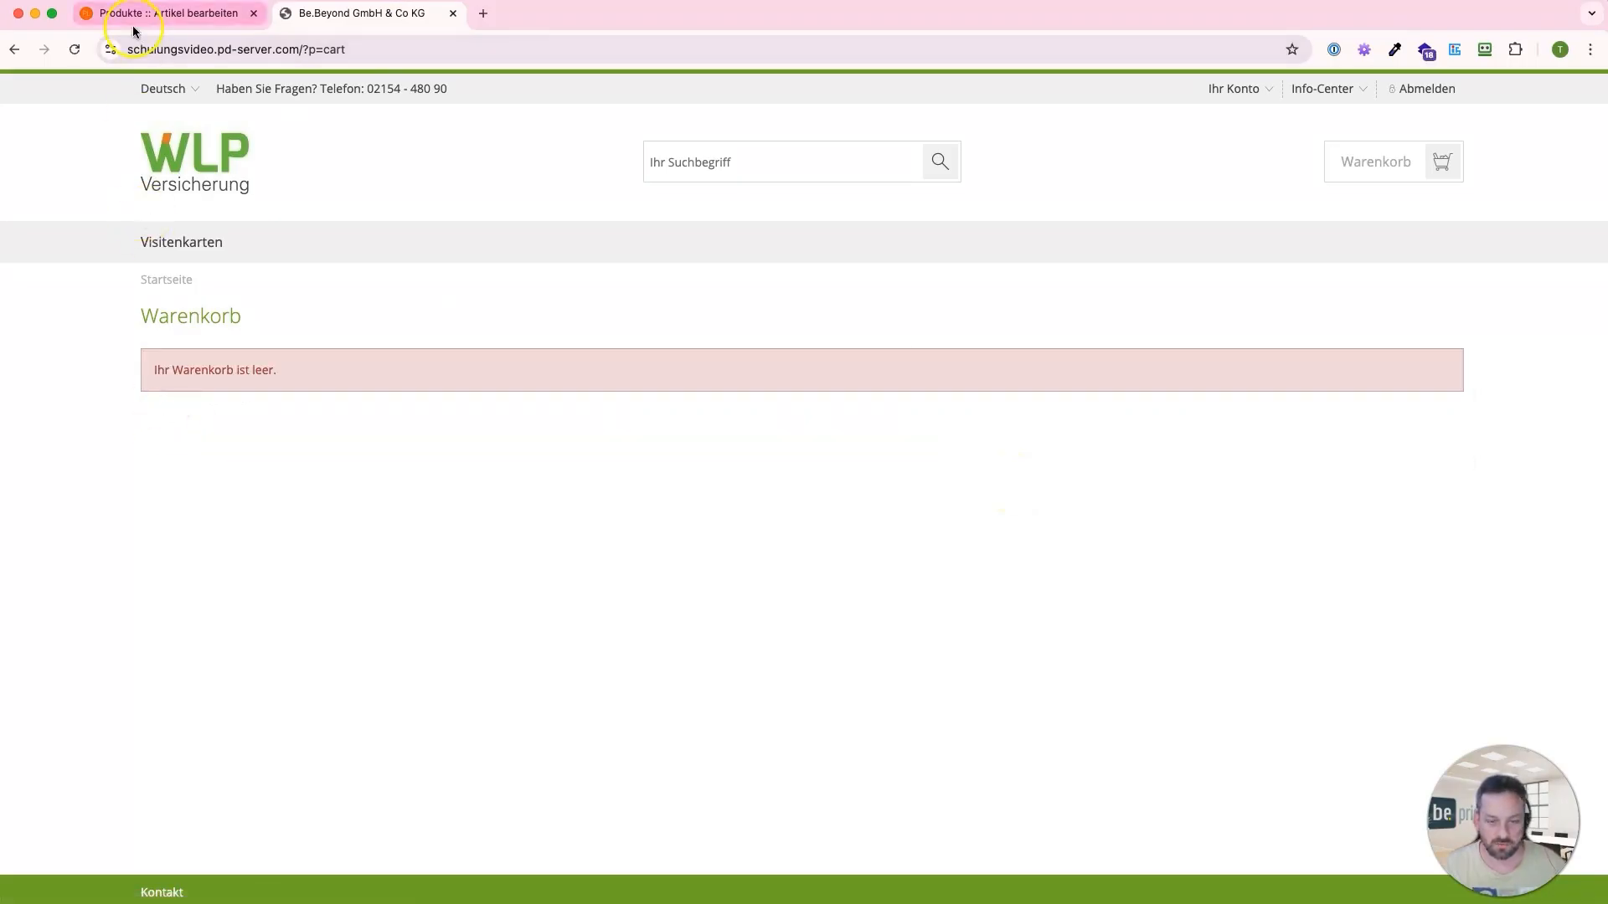
# Step: Return to the article editor, set Darstellung der Preisstaffelauswahl to Freie Mengeneingabe, and save the change
pyautogui.click(134, 15)
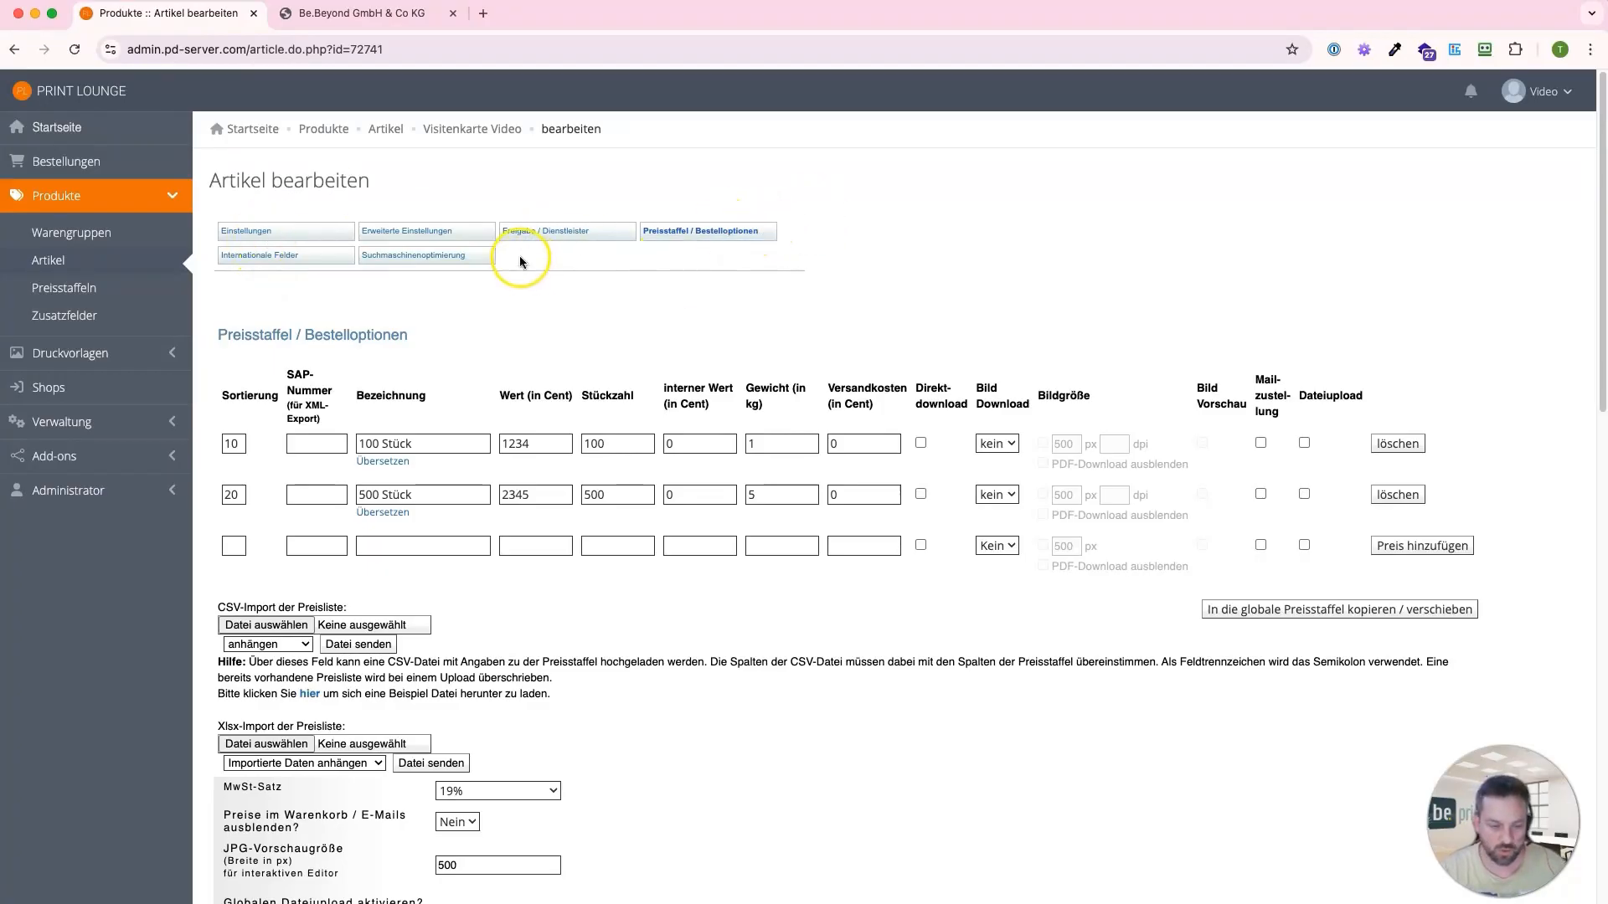
pyautogui.scroll(-3, 520, 256)
pyautogui.scroll(-3, 519, 256)
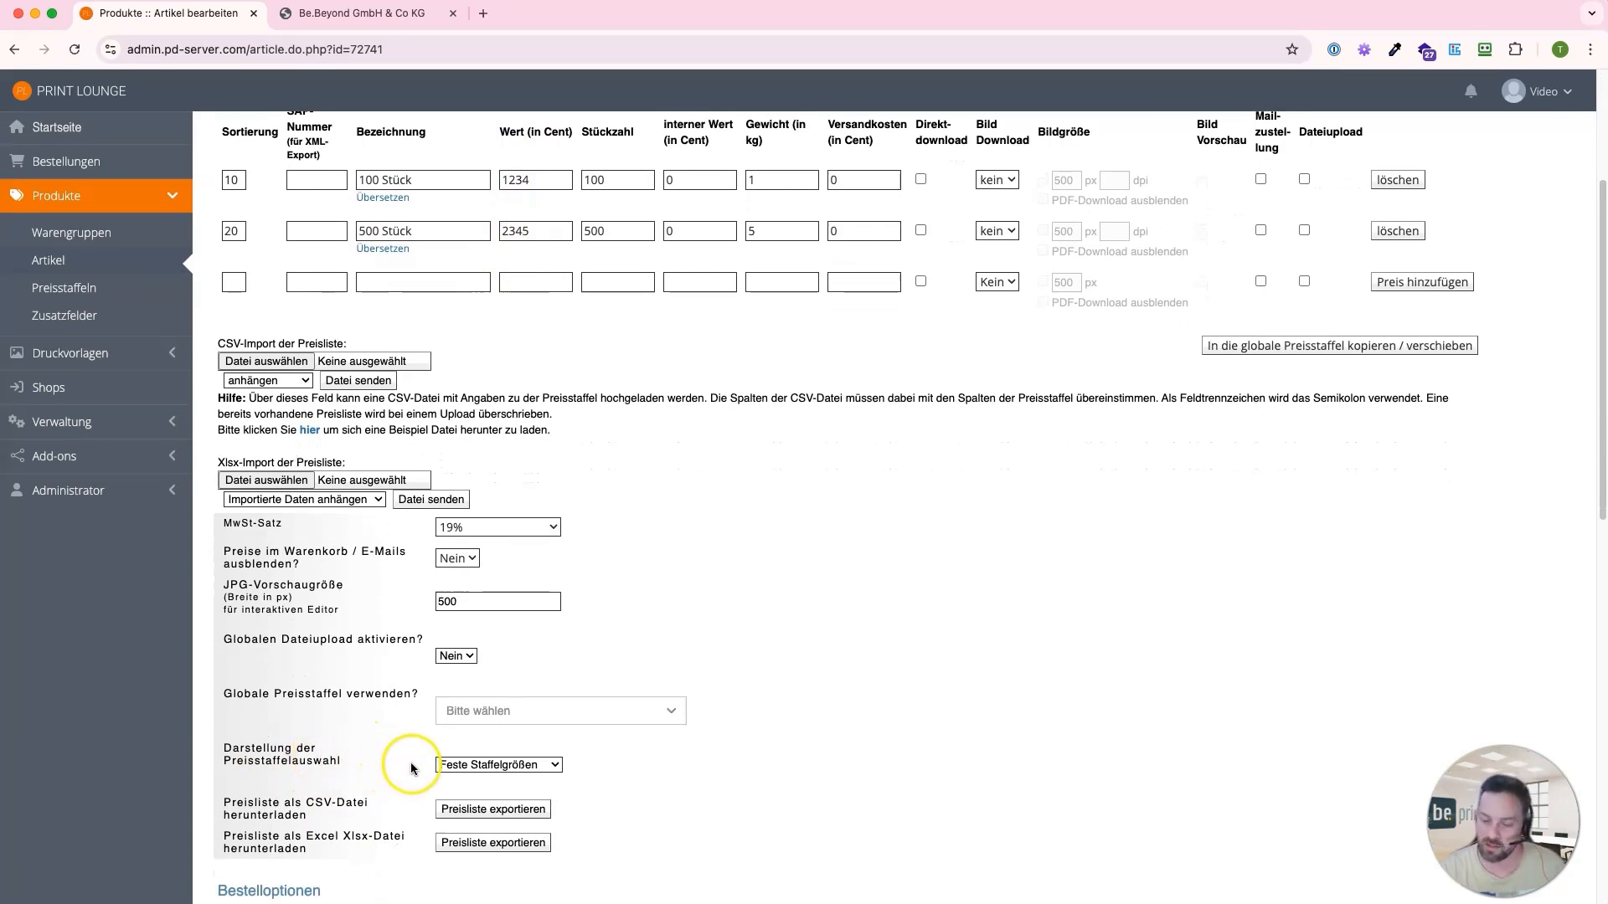
pyautogui.click(463, 765)
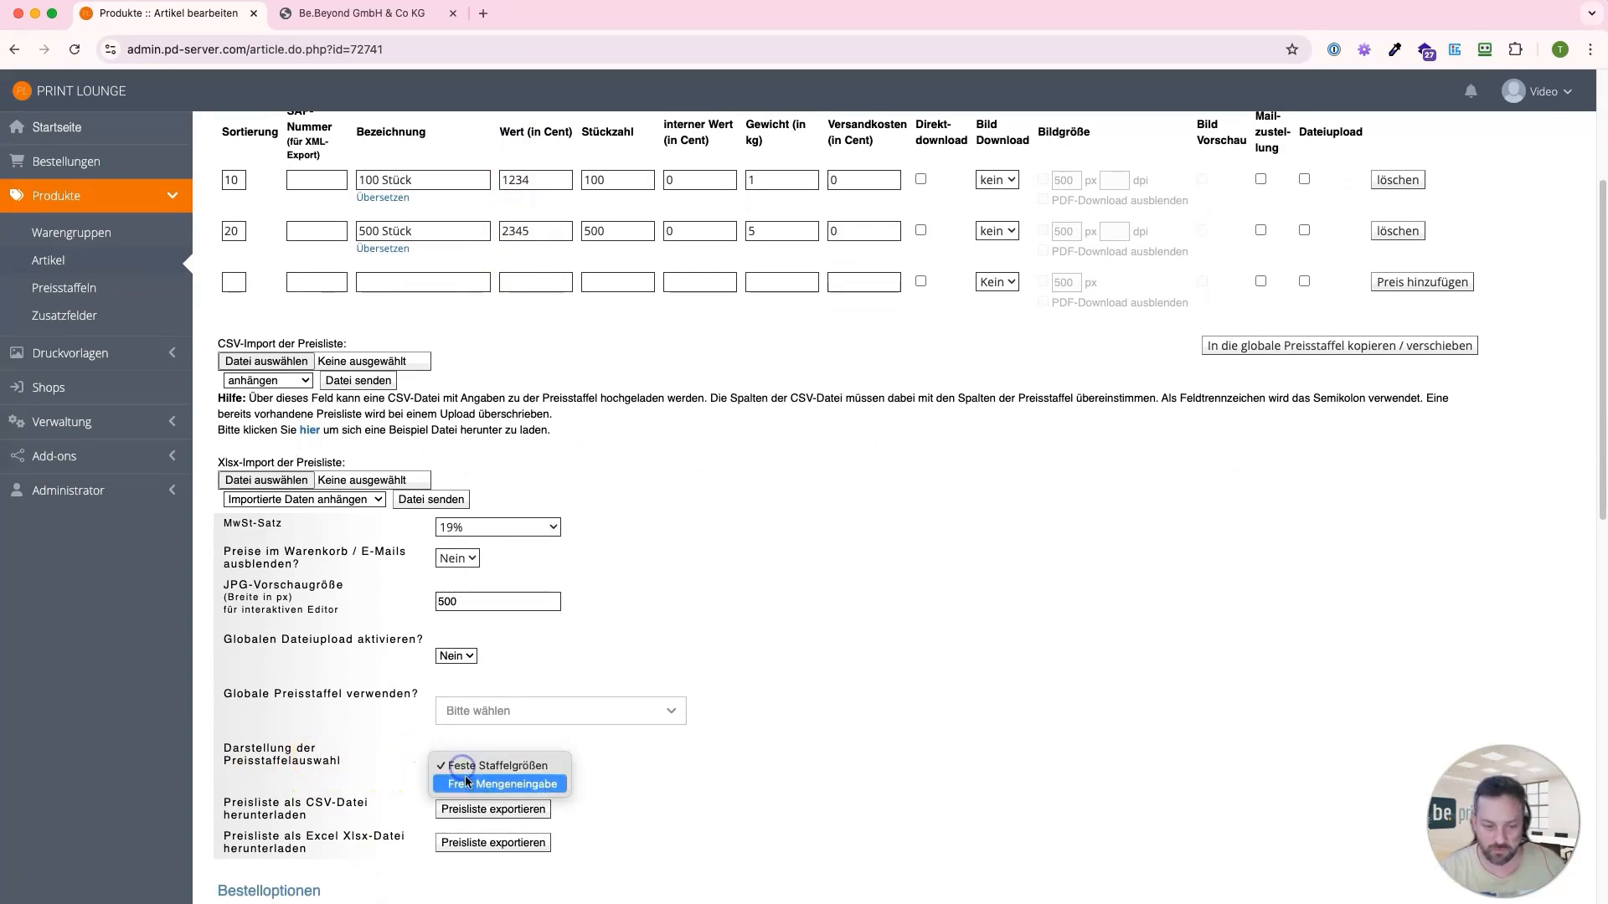
pyautogui.click(474, 785)
pyautogui.scroll(-10, 469, 871)
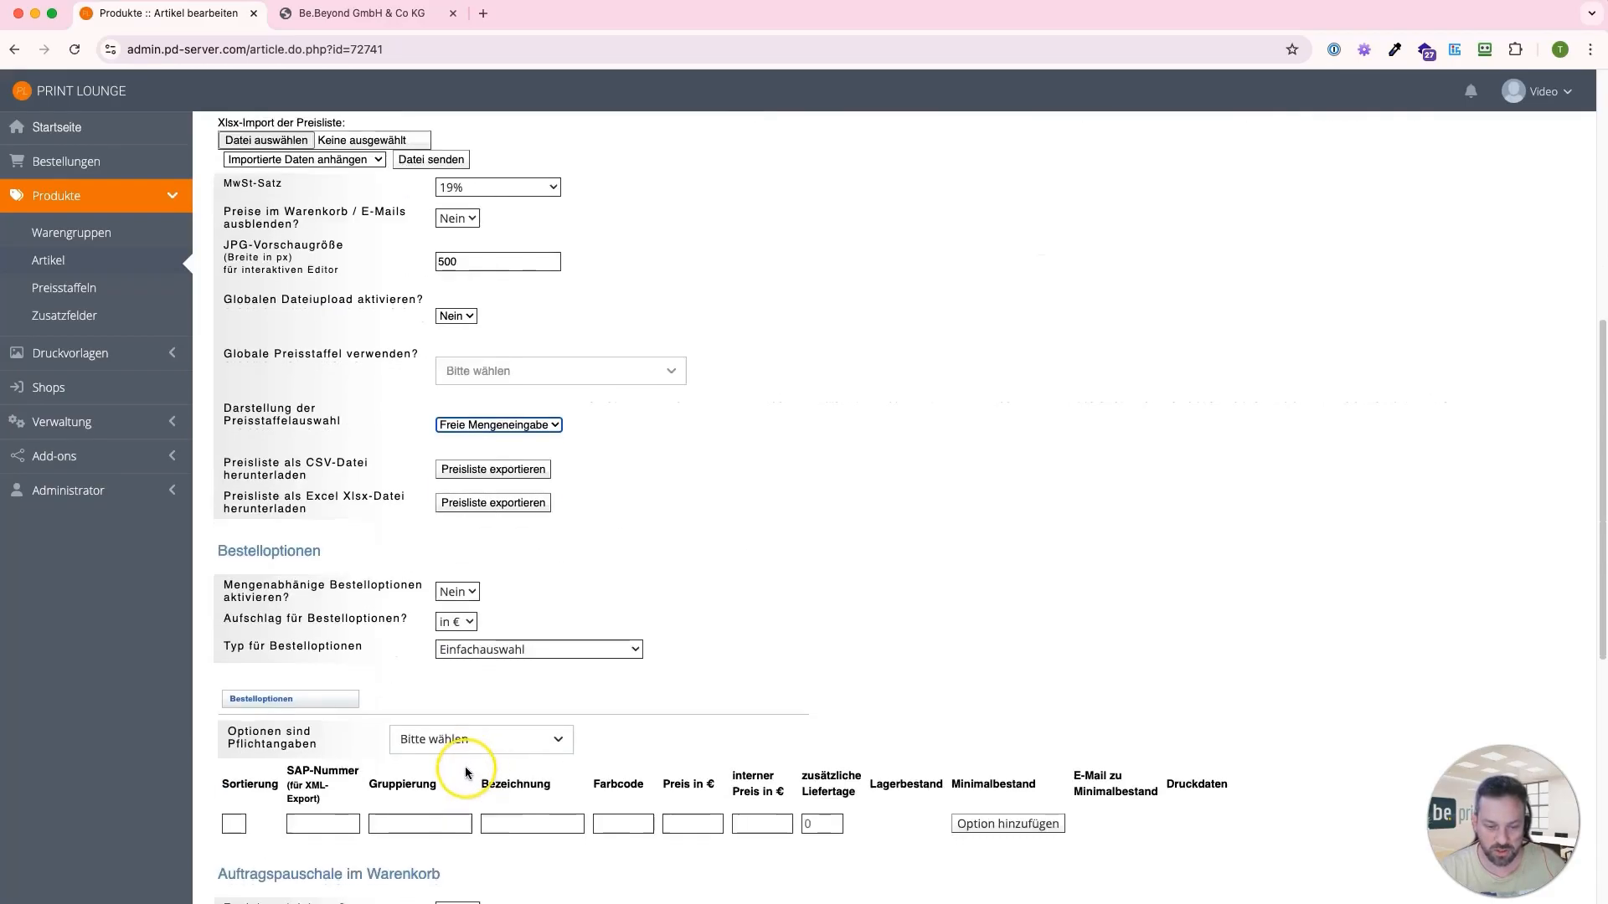
pyautogui.click(481, 874)
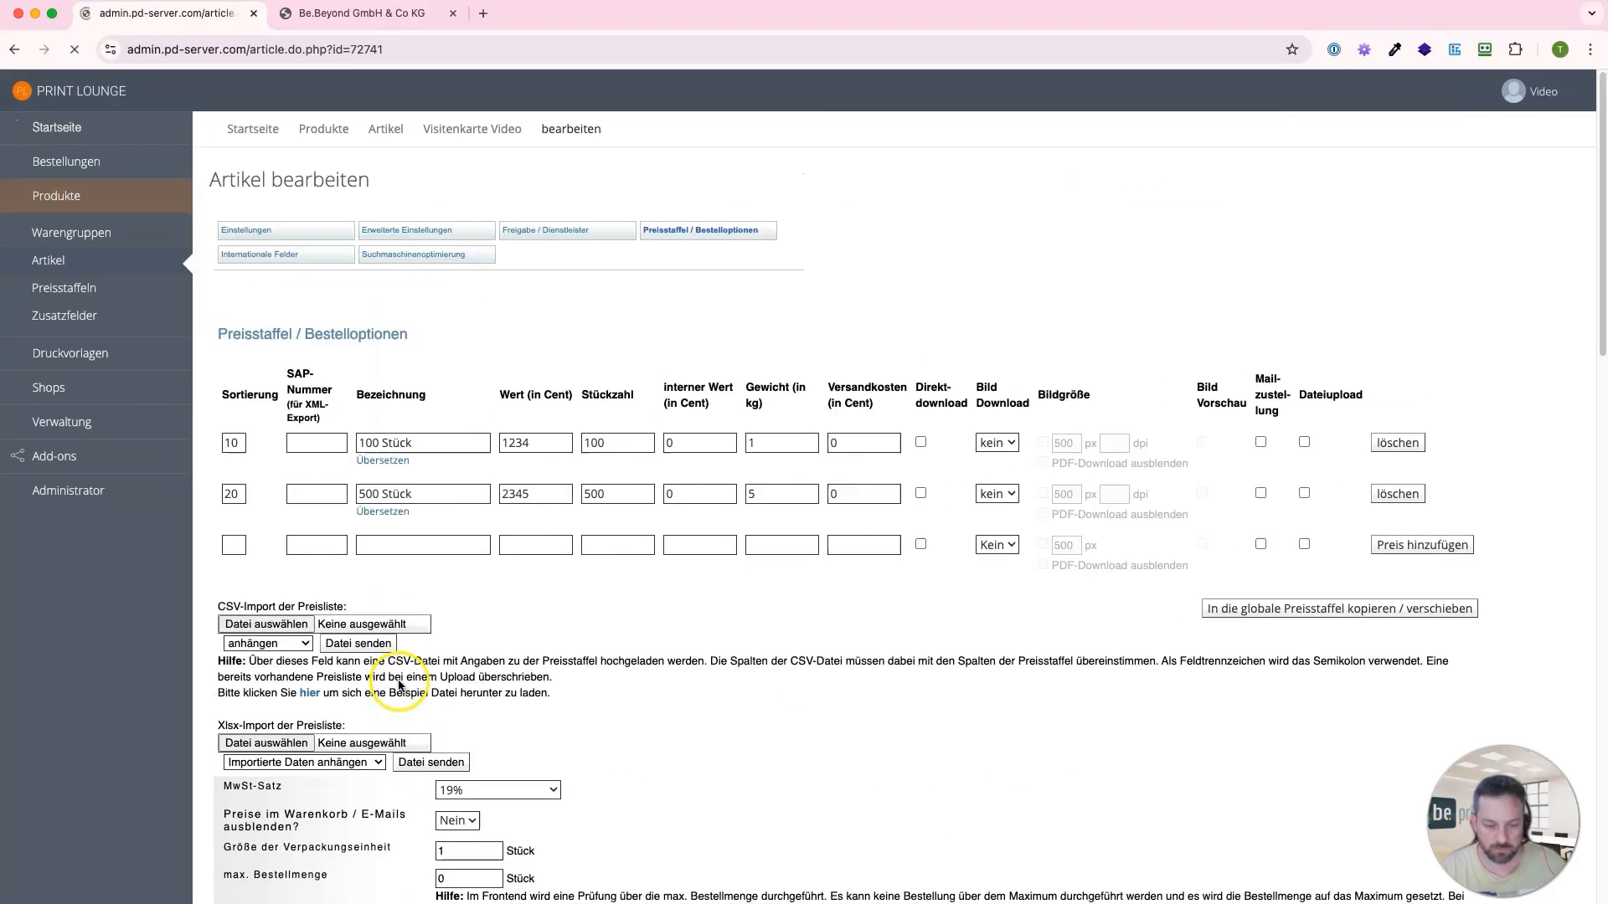
# Step: Reopen the Visitenkarten category in the shop and try entering a free quantity of 50 for Visitenkarte Video
pyautogui.click(347, 13)
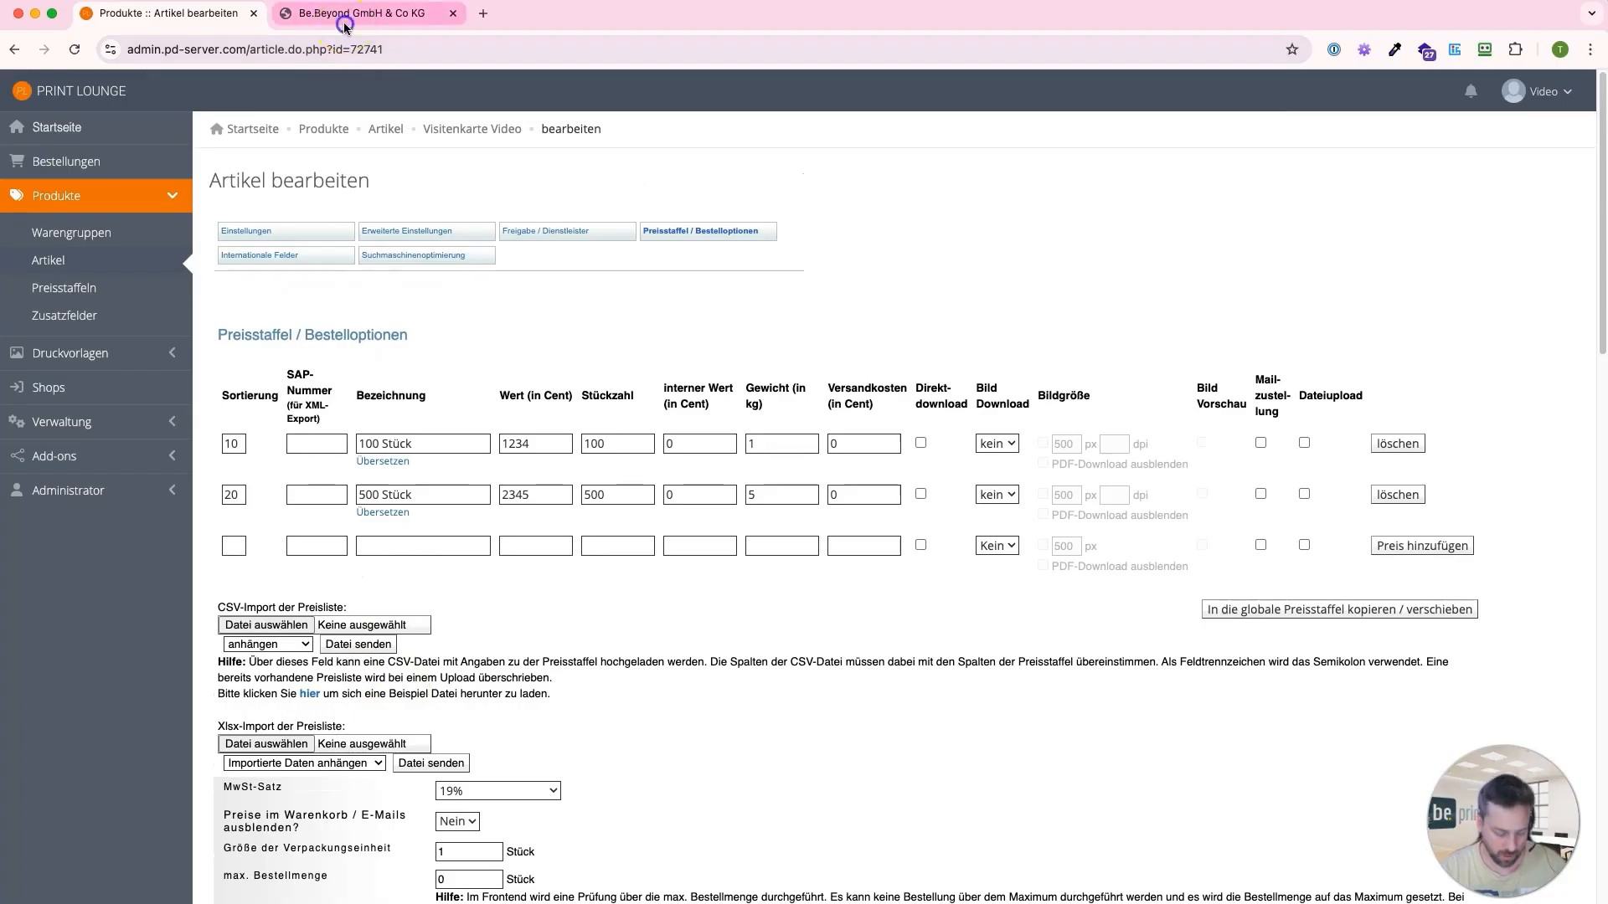
pyautogui.click(205, 242)
pyautogui.click(1238, 416)
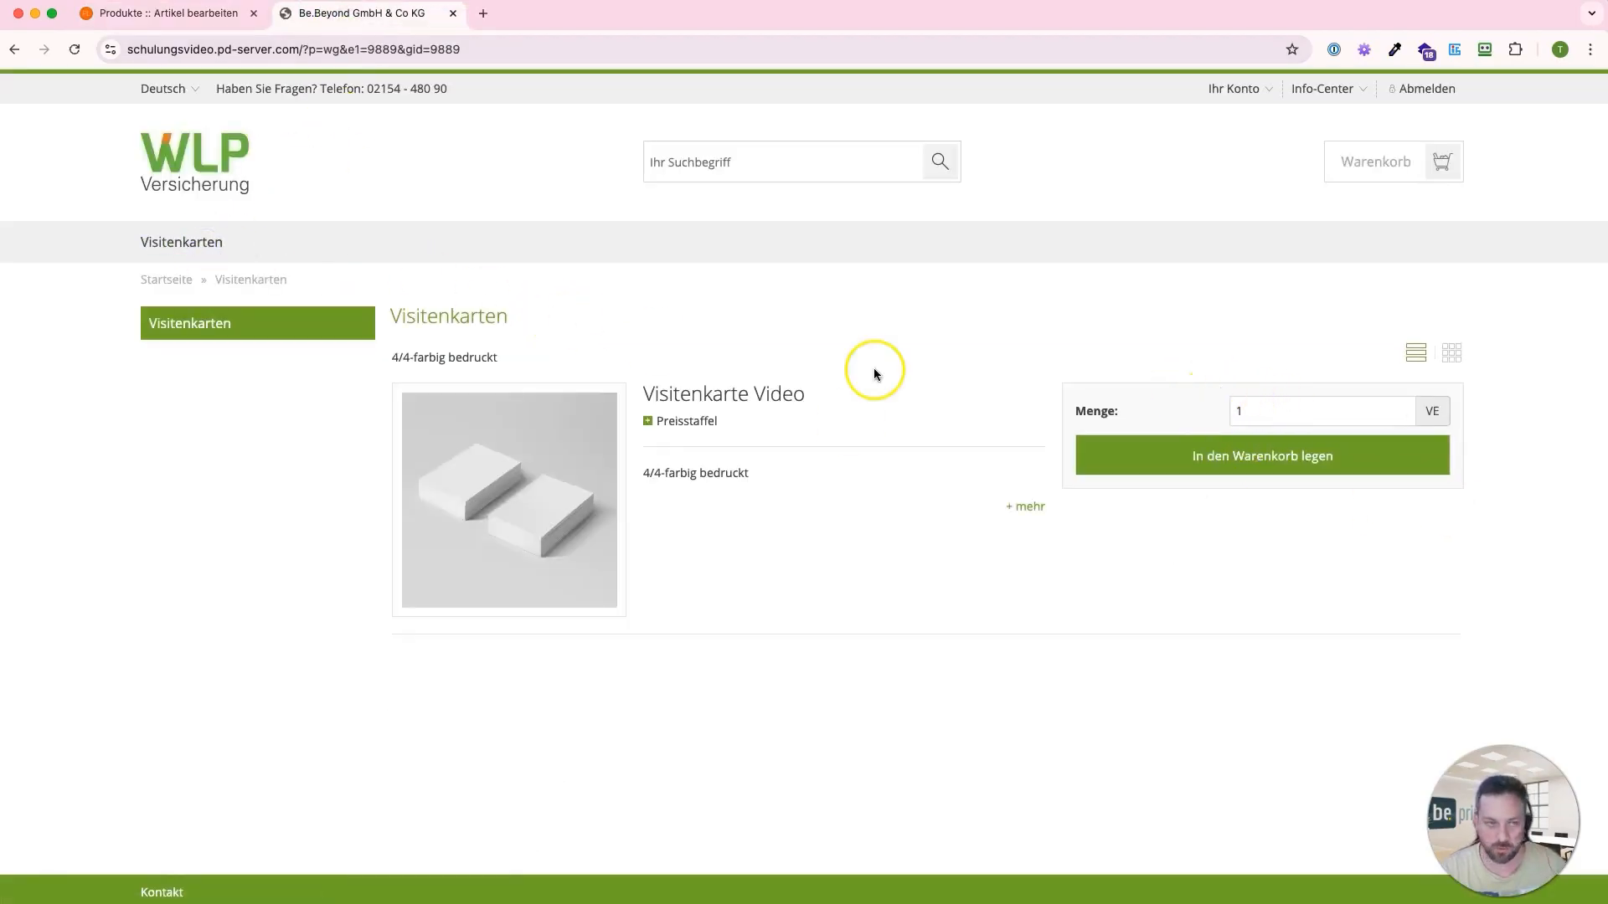
pyautogui.press('BackSpace')
pyautogui.write('50')
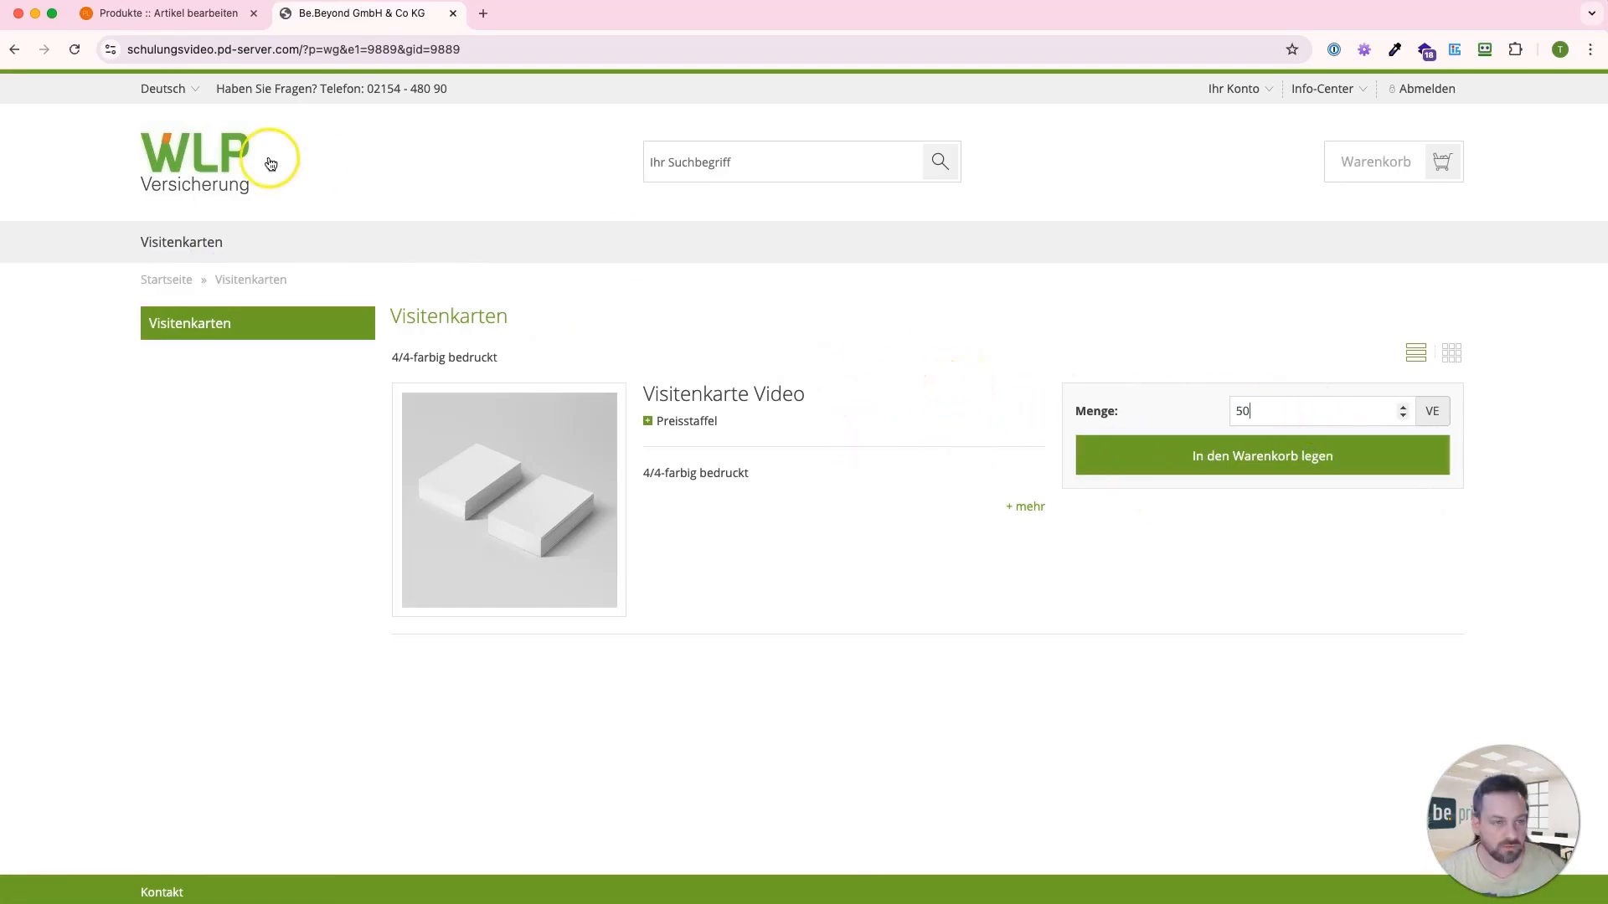
# Step: Review the price tiers in the article editor, and add a quantity of 100 of Visitenkarte Video to the shop cart
pyautogui.click(154, 25)
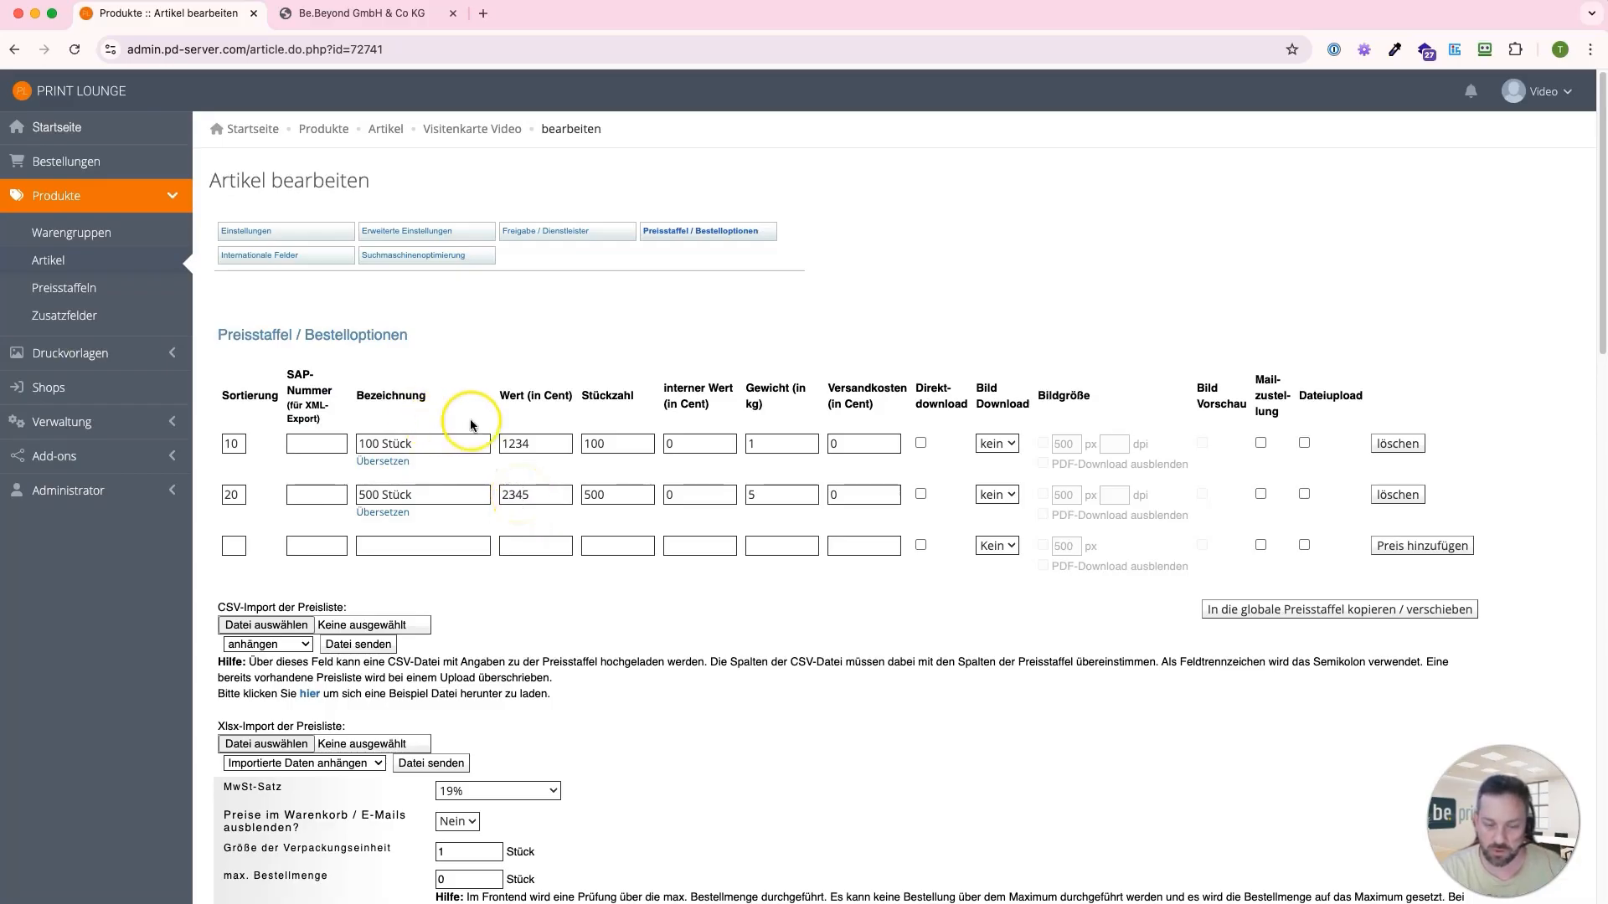
pyautogui.click(322, 13)
pyautogui.moveTo(1266, 406); pyautogui.dragTo(1148, 402)
pyautogui.write('100')
pyautogui.click(1139, 445)
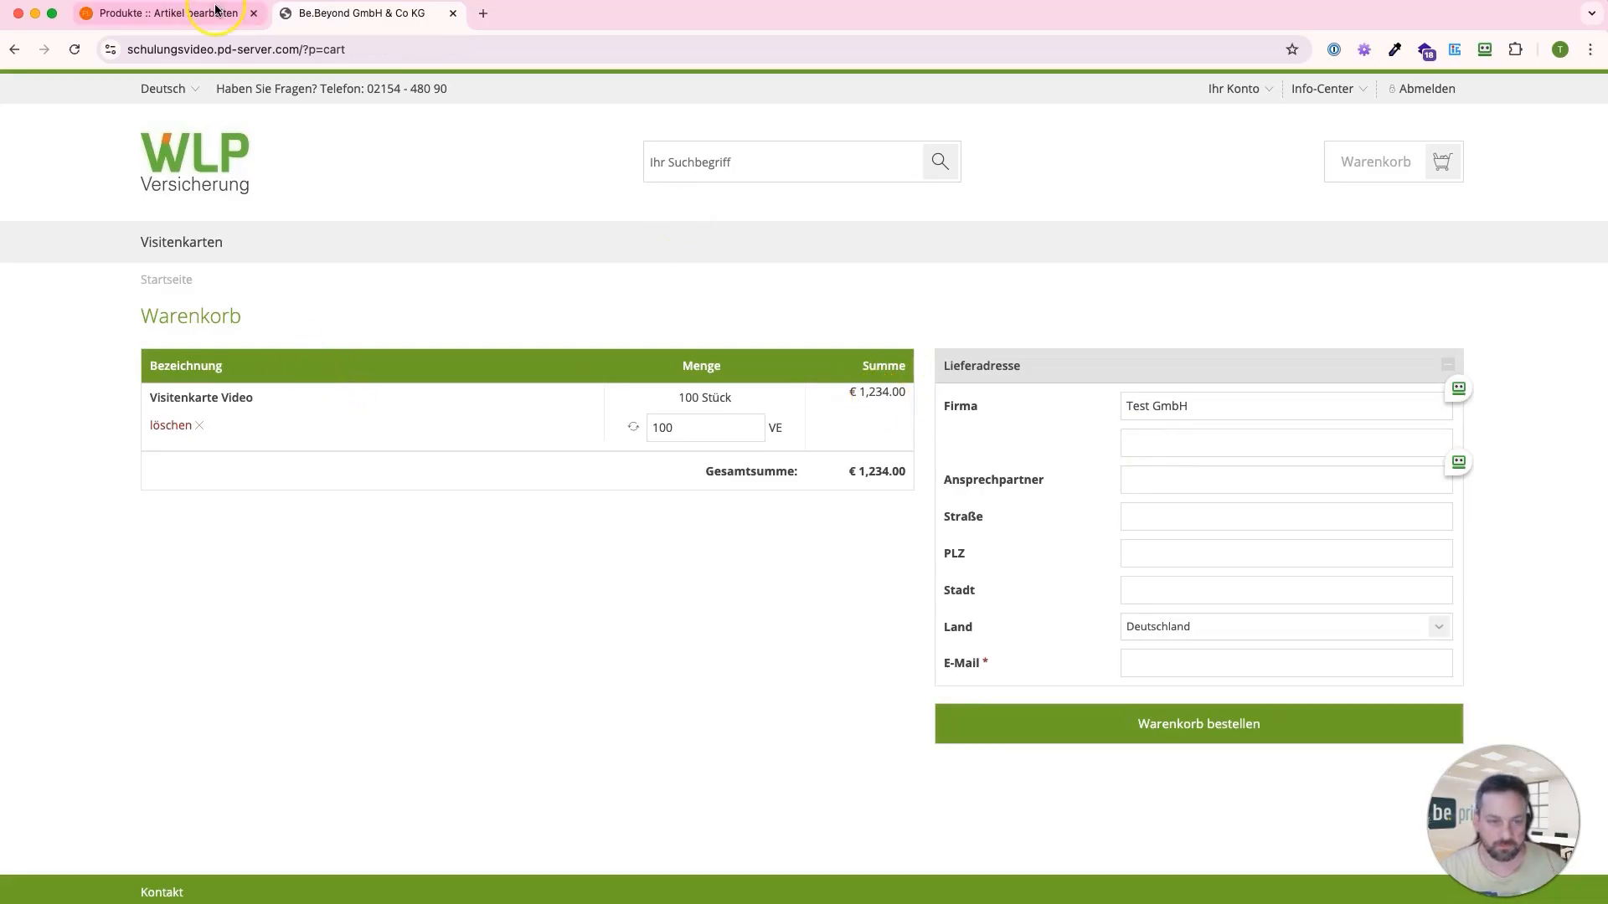
# Step: Check the shop's quantity unit, then in the article editor set Mengeneinheit frei editierbar to Ja and Mengeneinheit to Stück, and save
pyautogui.click(213, 242)
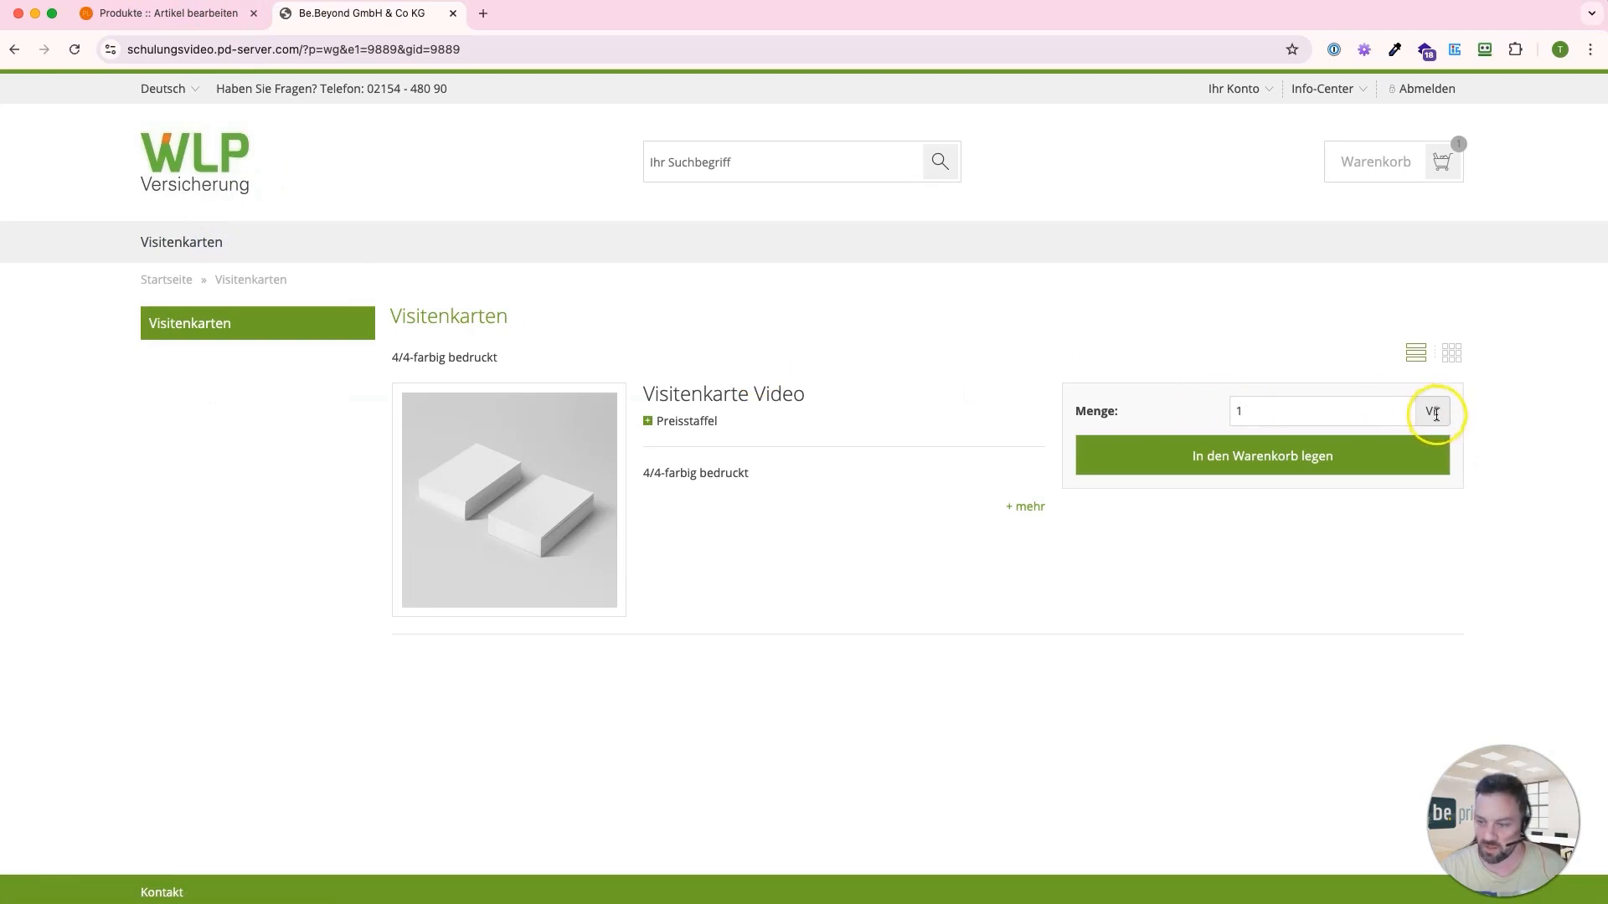
pyautogui.click(176, 30)
pyautogui.scroll(-5, 503, 431)
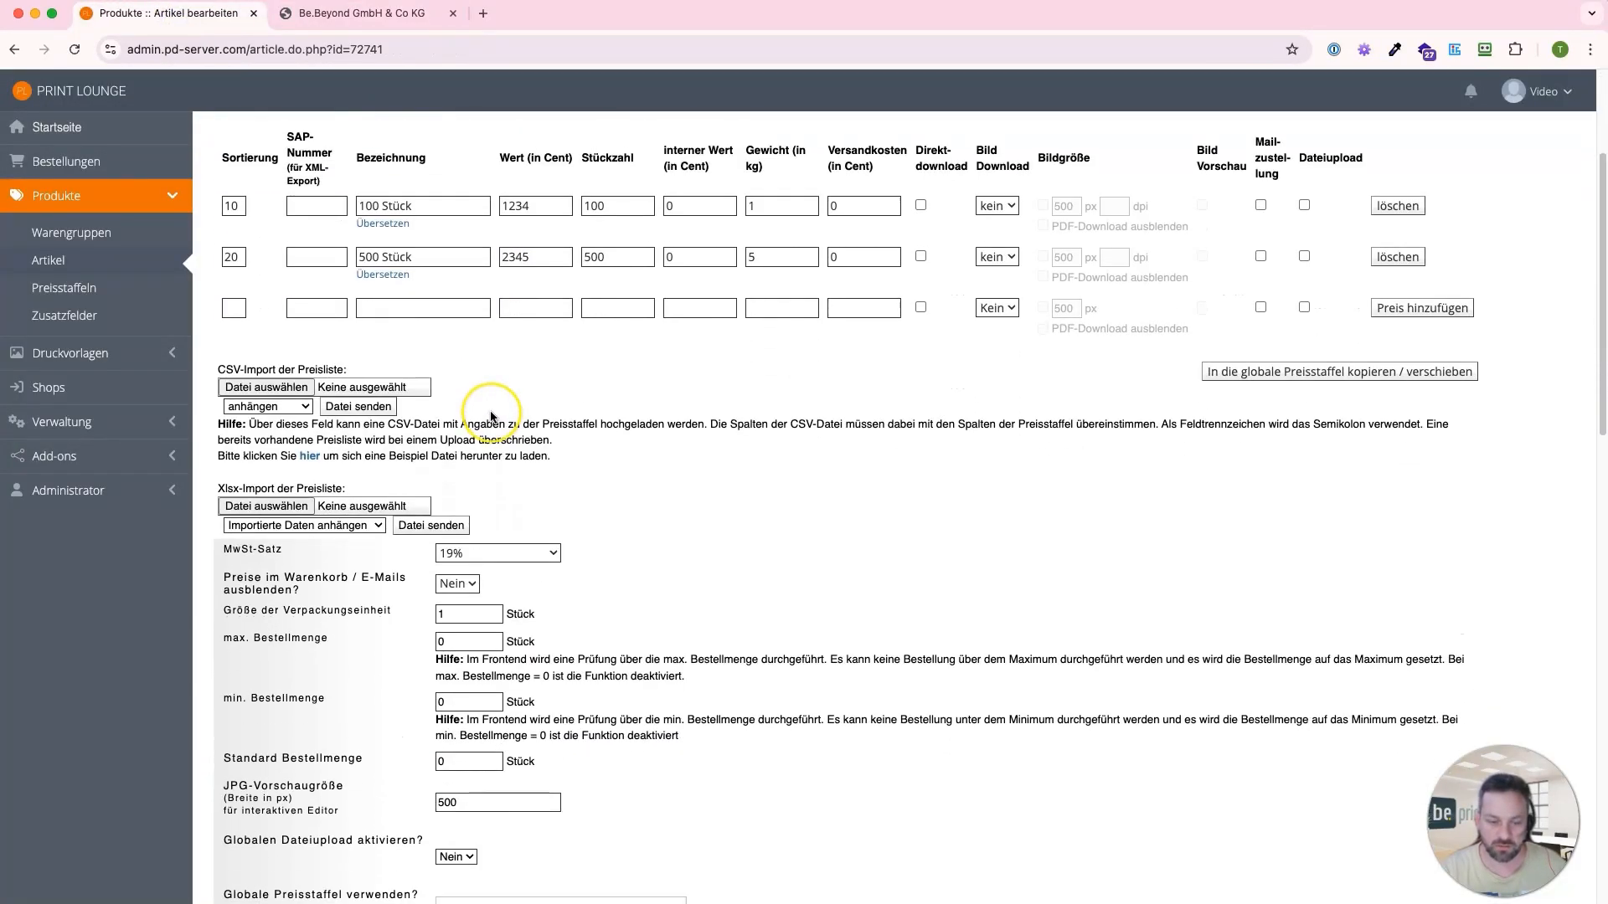
pyautogui.scroll(-8, 492, 416)
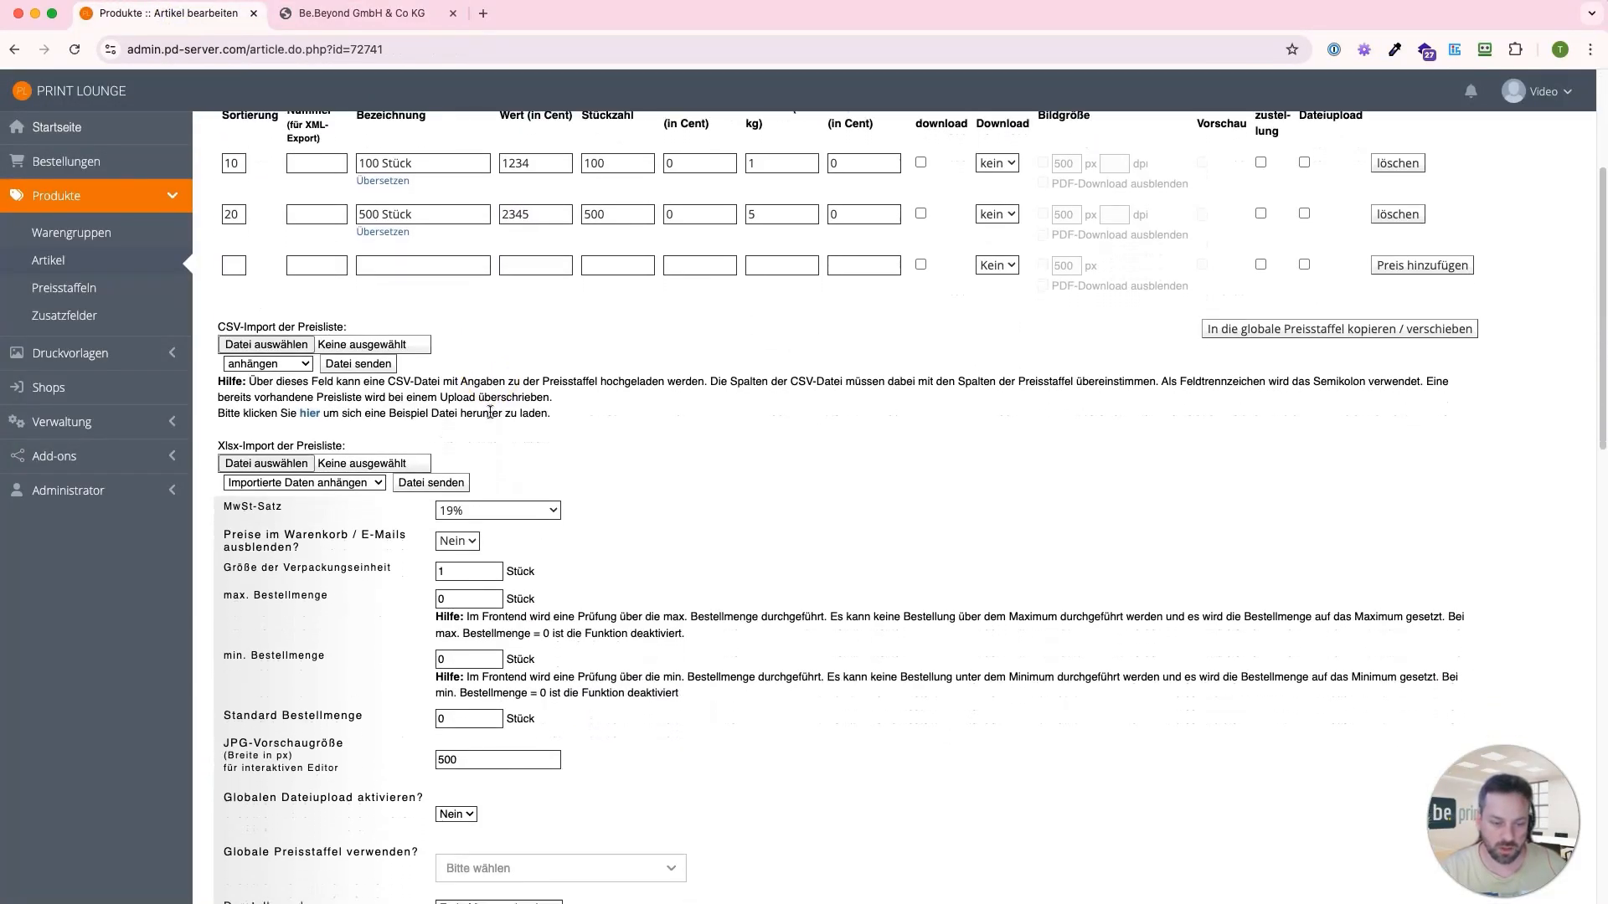
pyautogui.click(324, 699)
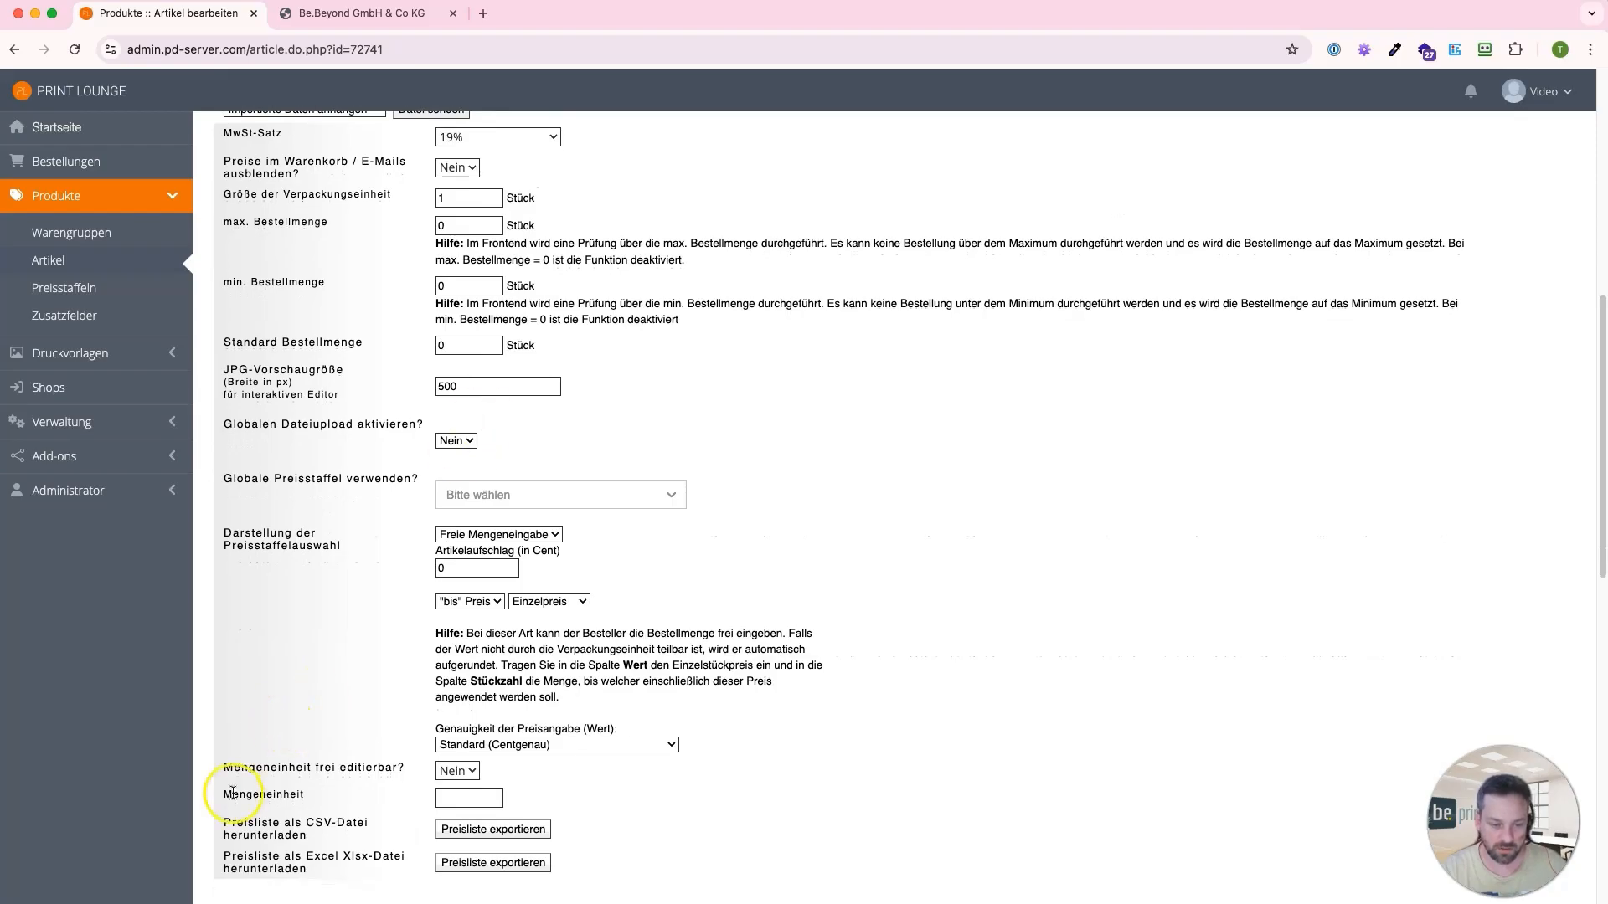
pyautogui.moveTo(220, 770); pyautogui.dragTo(414, 771)
pyautogui.click(440, 773)
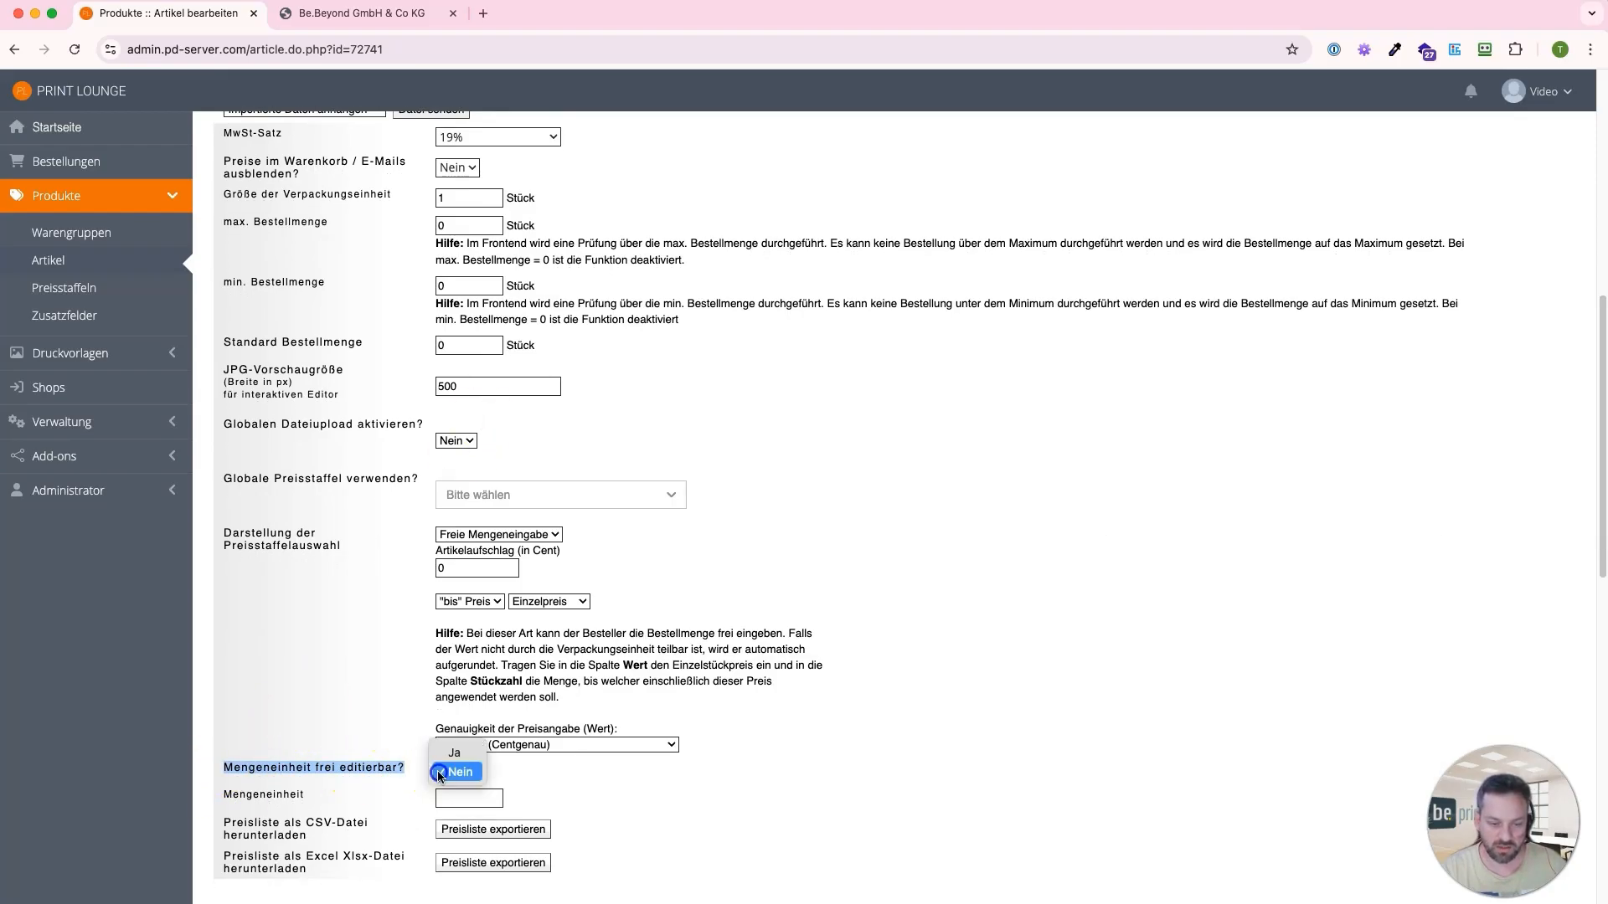
pyautogui.click(448, 754)
pyautogui.click(466, 798)
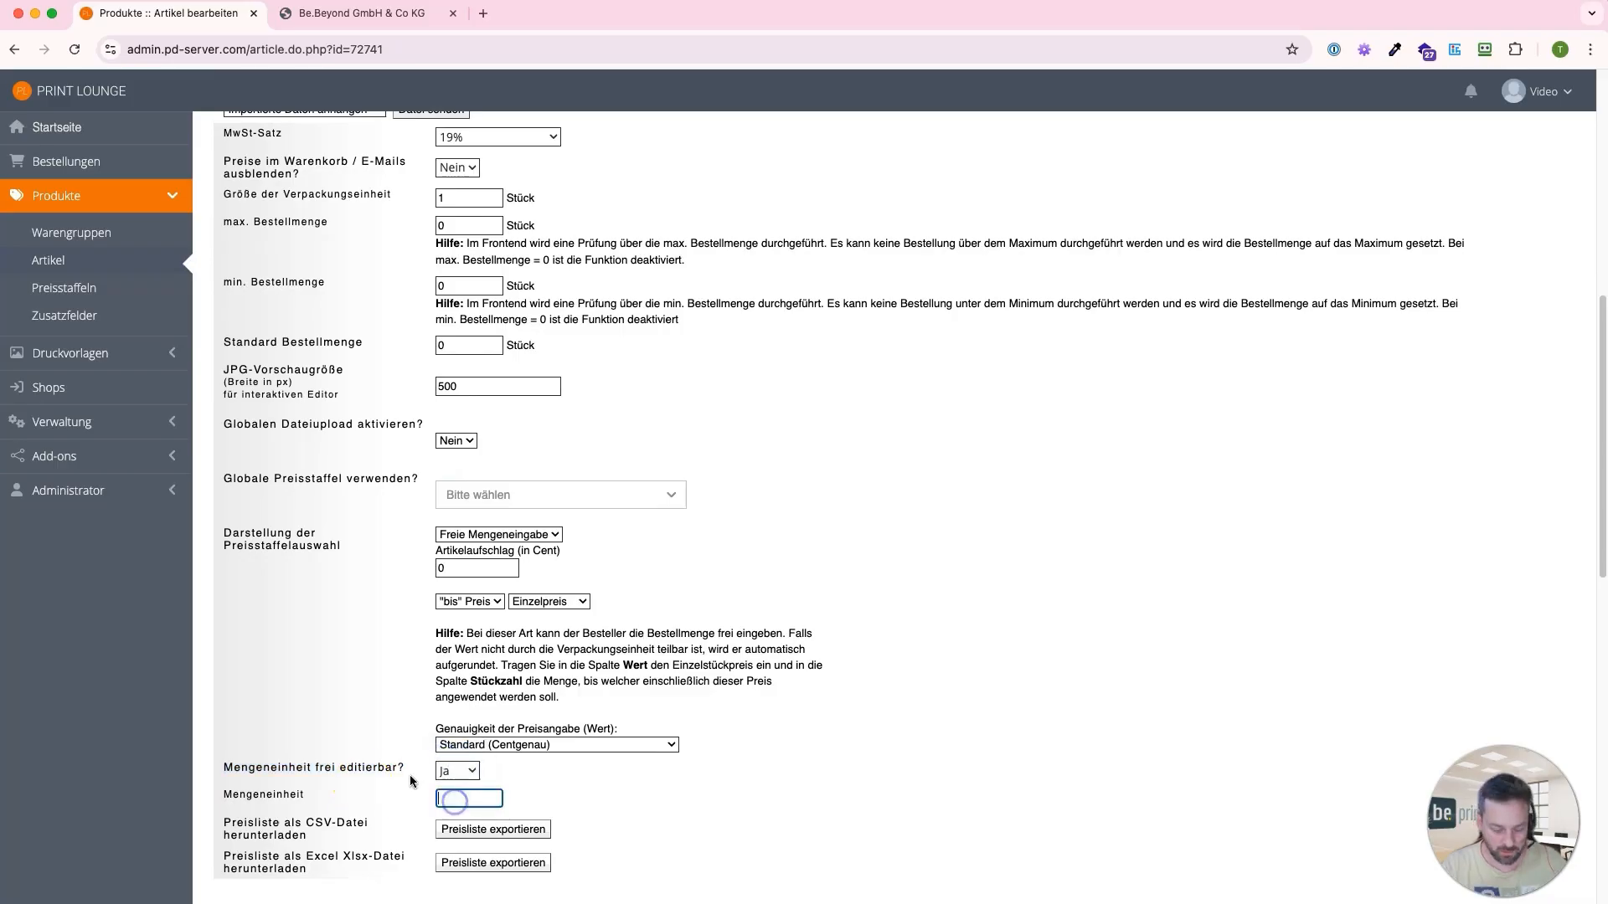
pyautogui.write('Stück')
pyautogui.press('Return')
# Step: Switch to the shop and reload the Visitenkarten page to check the unit beside the quantity field
pyautogui.click(335, 14)
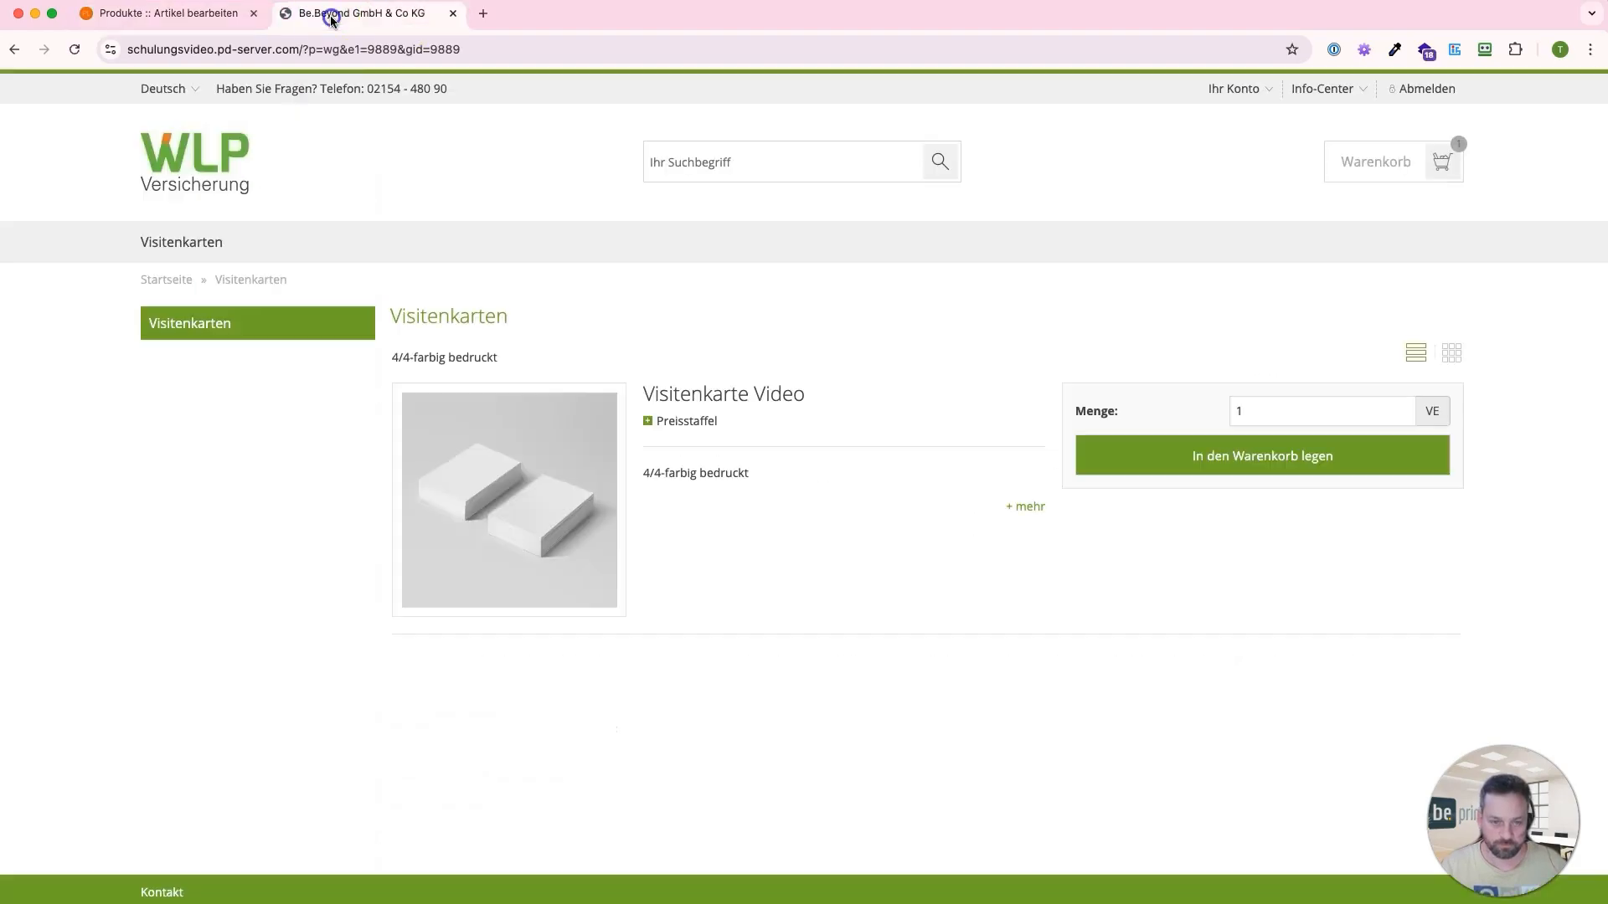
pyautogui.press('super+r')
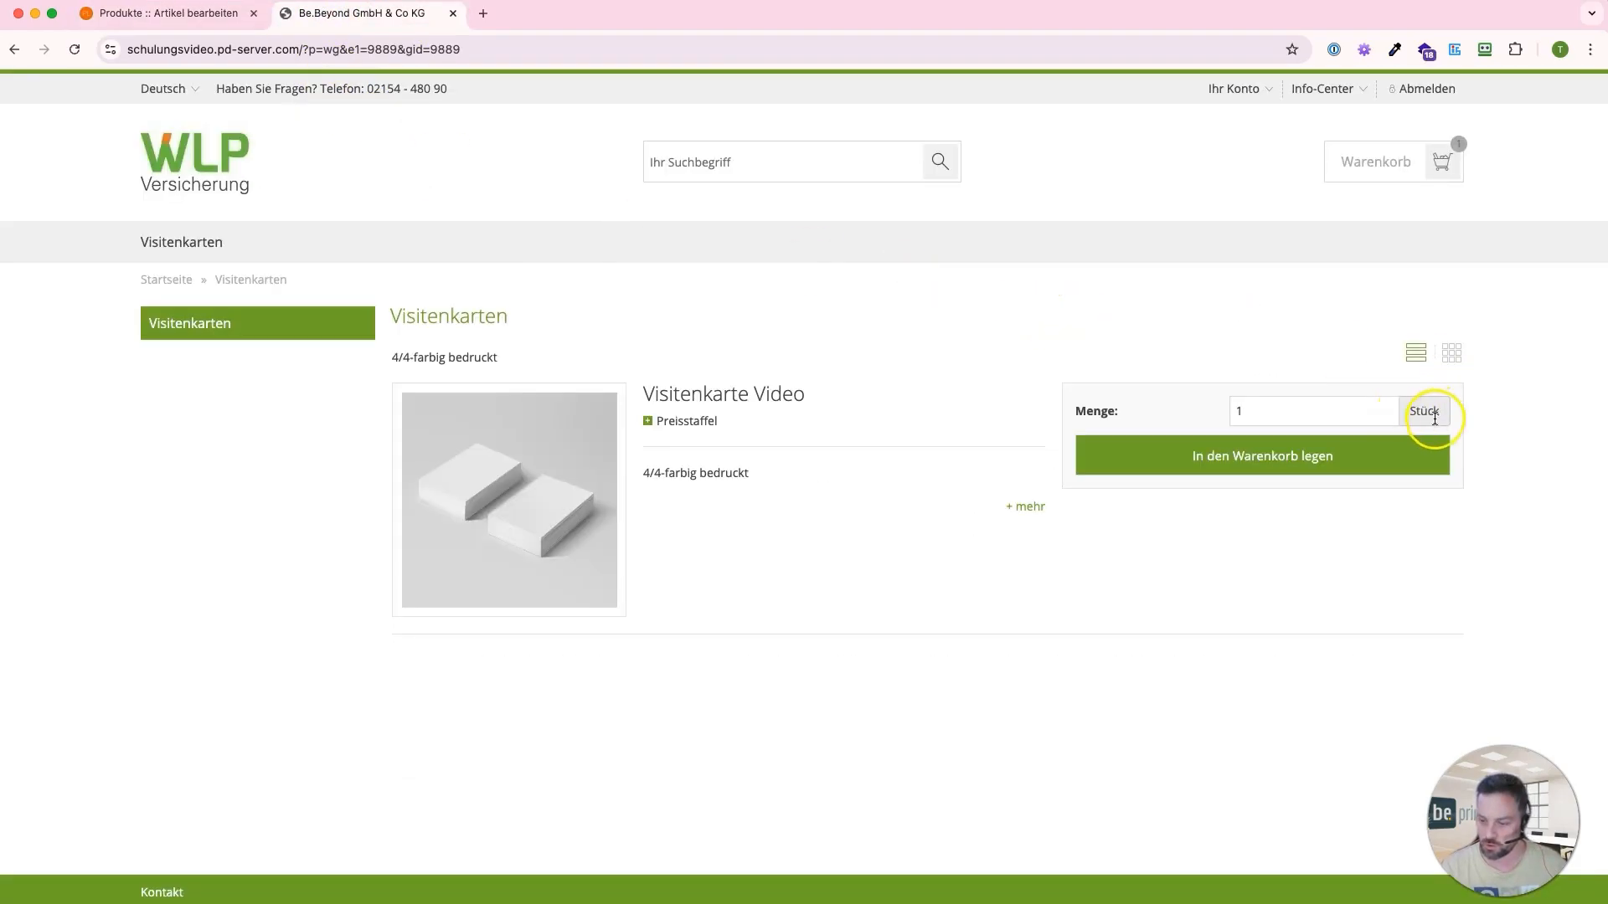
# Step: Switch to the article editor, set Größe der Verpackungseinheit to 100 Stück for Visitenkarte Video, and save the changes
pyautogui.hotkey('ctrl', 'Tab')
pyautogui.scroll(-1, 350, 176)
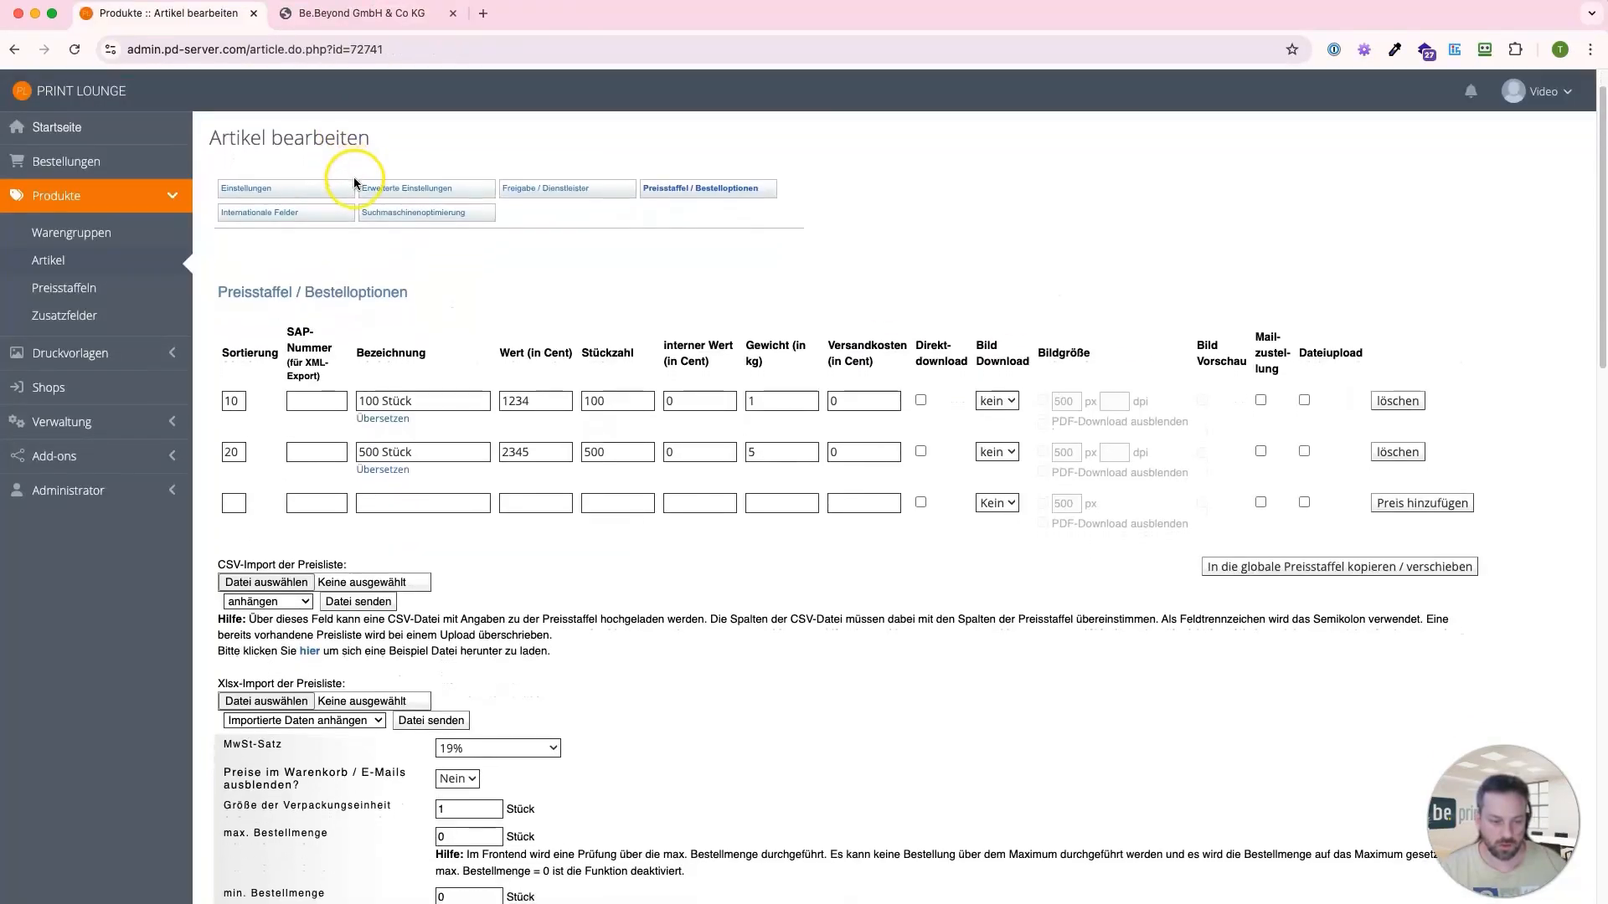
pyautogui.scroll(-3, 353, 173)
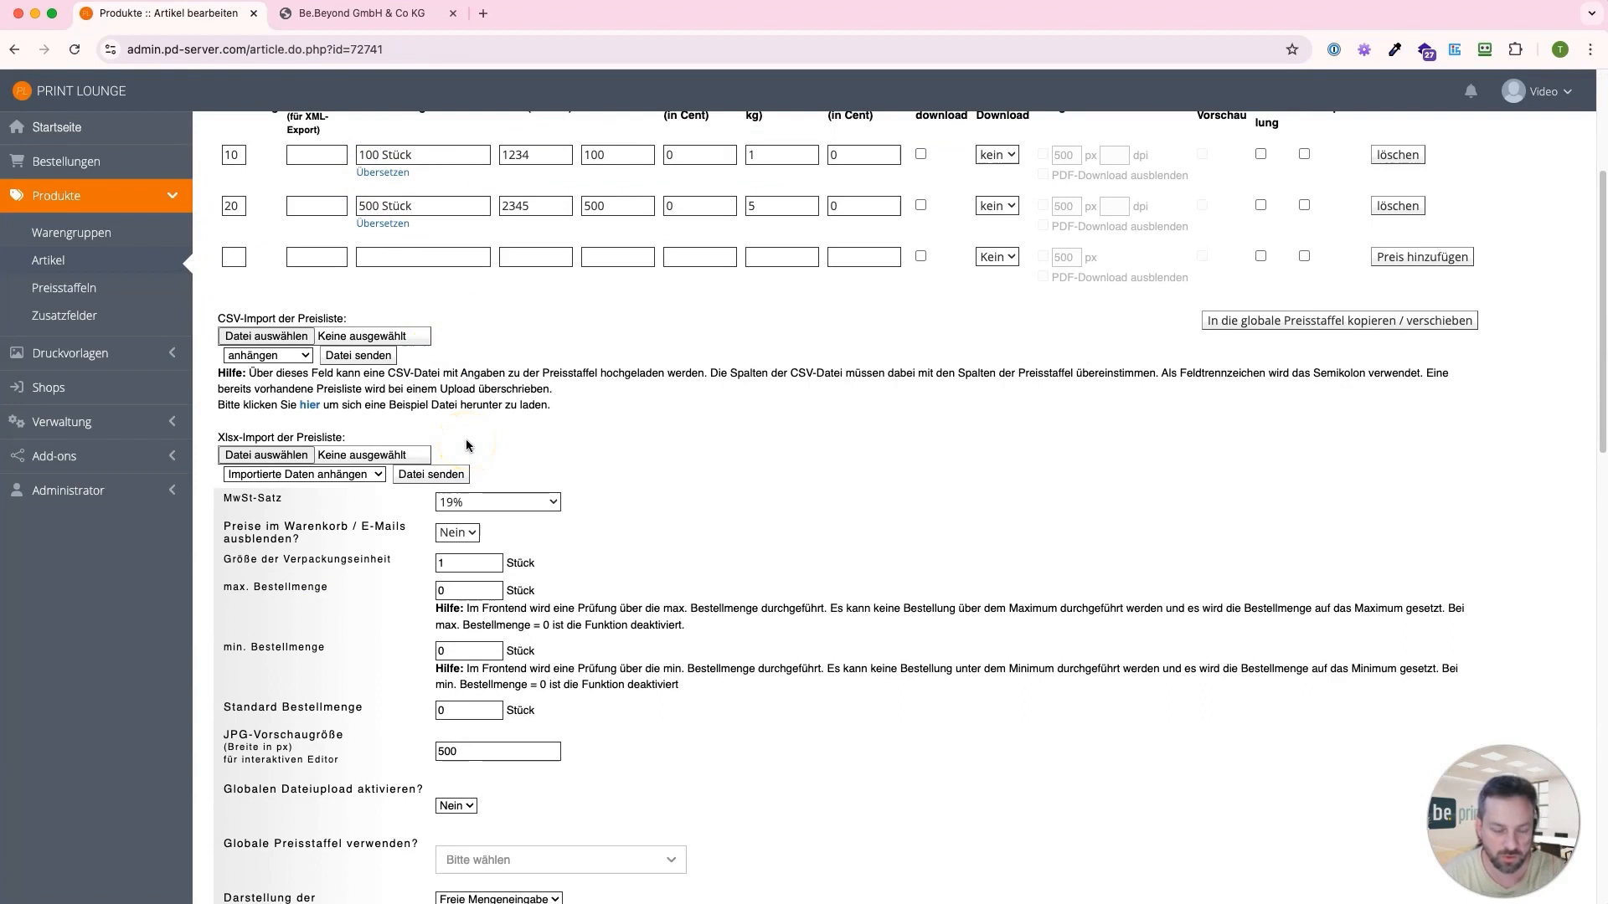
pyautogui.click(473, 563)
pyautogui.write('00')
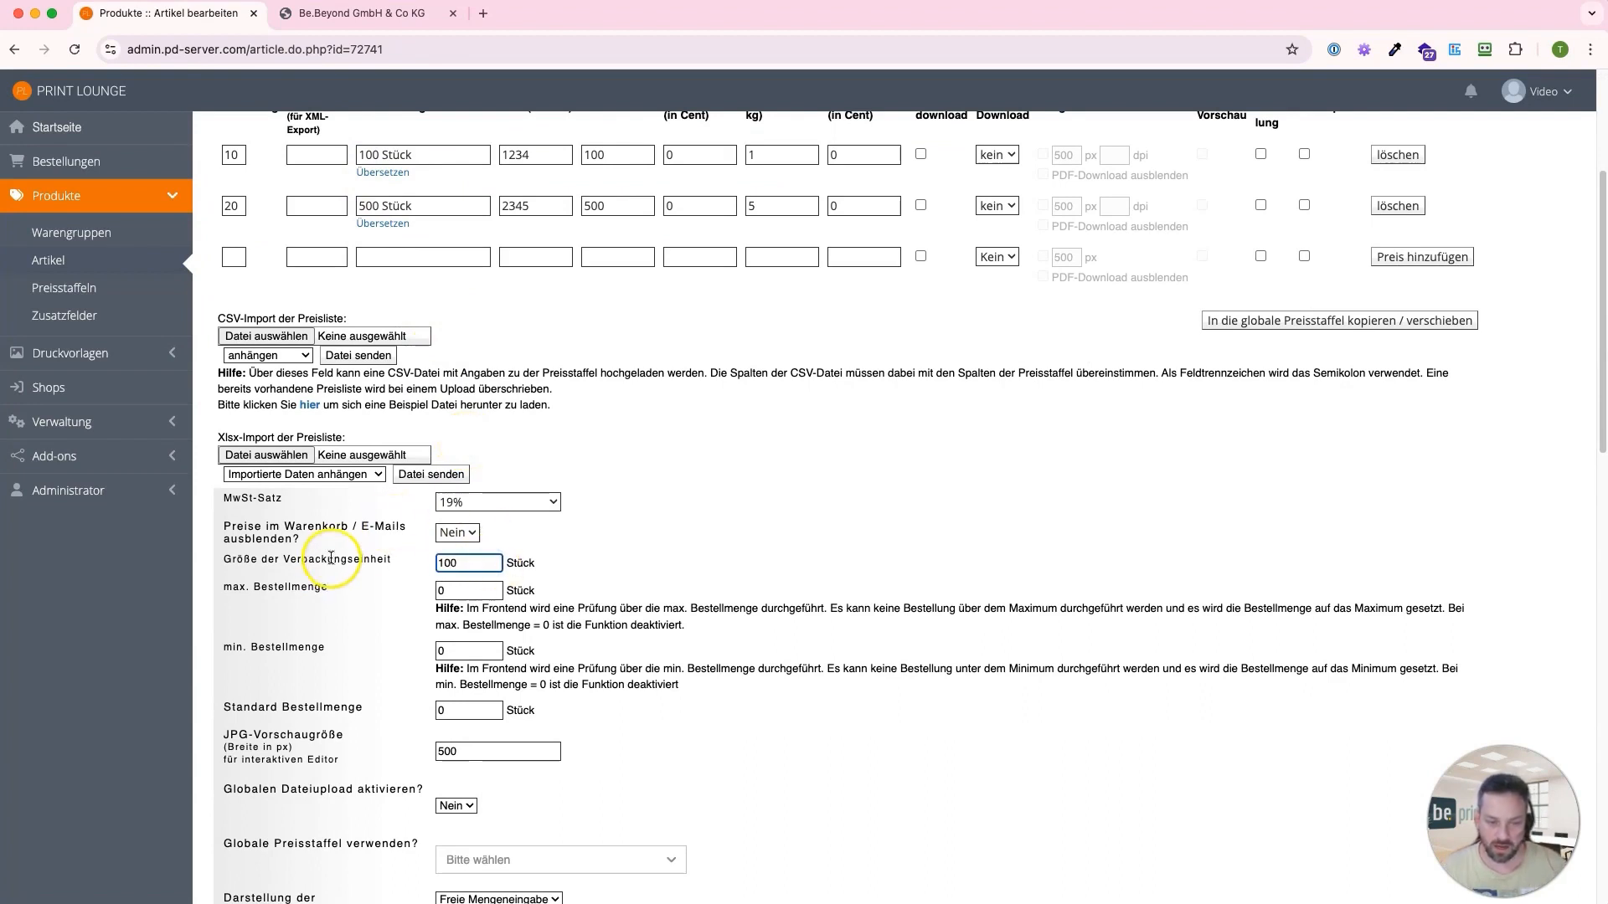
pyautogui.scroll(-15, 369, 561)
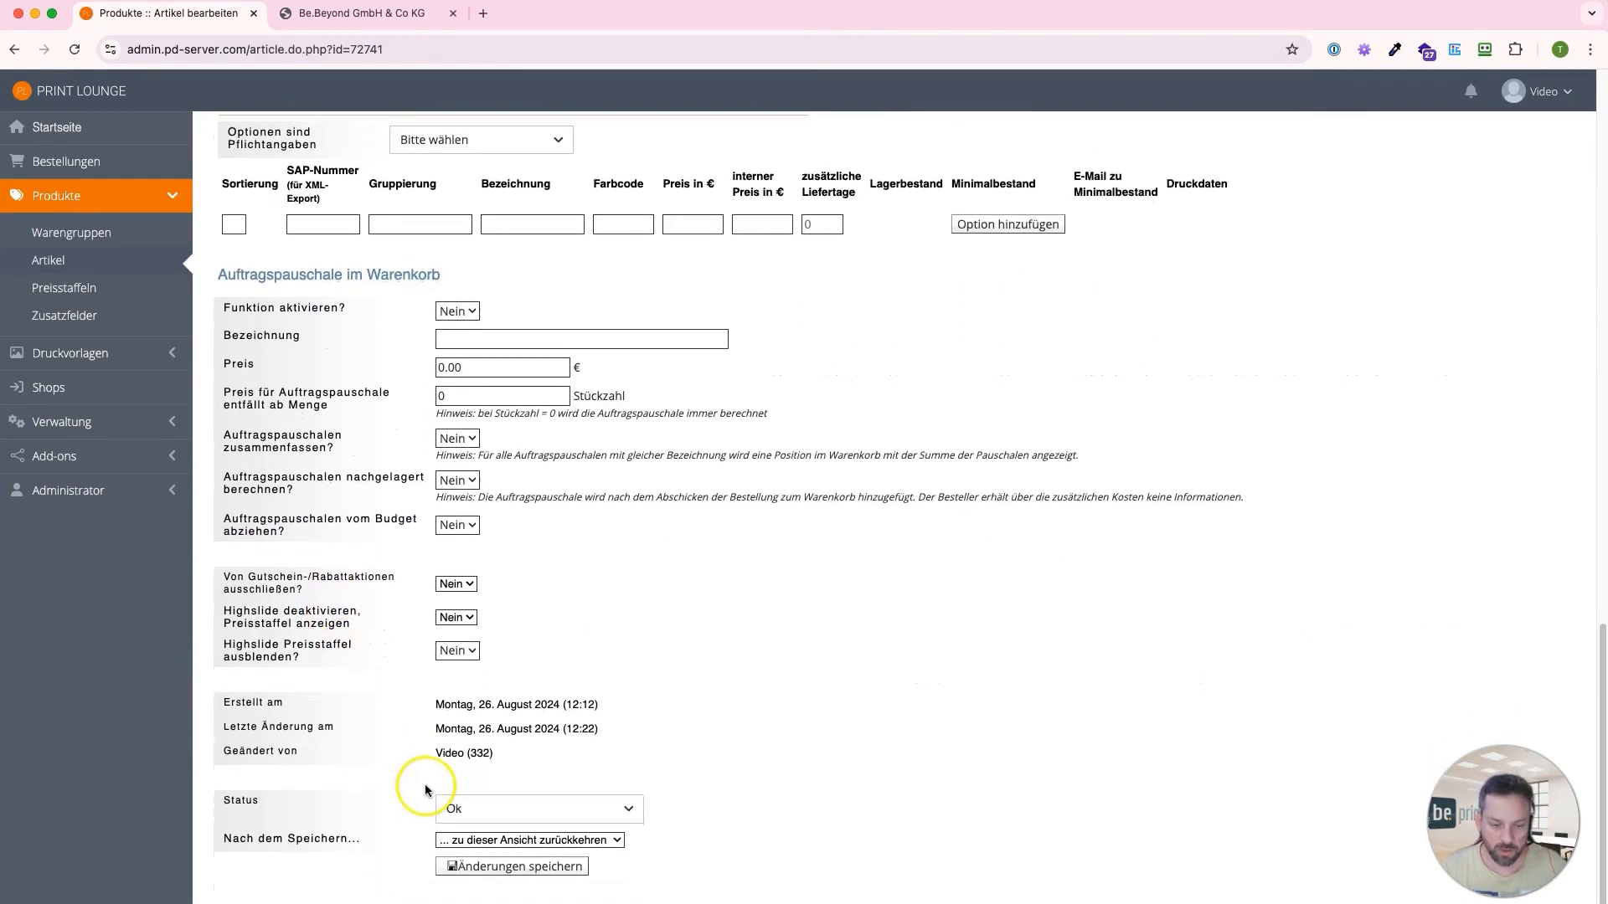
pyautogui.click(460, 866)
# Step: Switch to the shop, reopen the Visitenkarten category, and test the packaging unit by entering a quantity of 250 for Visitenkarte Video
pyautogui.click(322, 18)
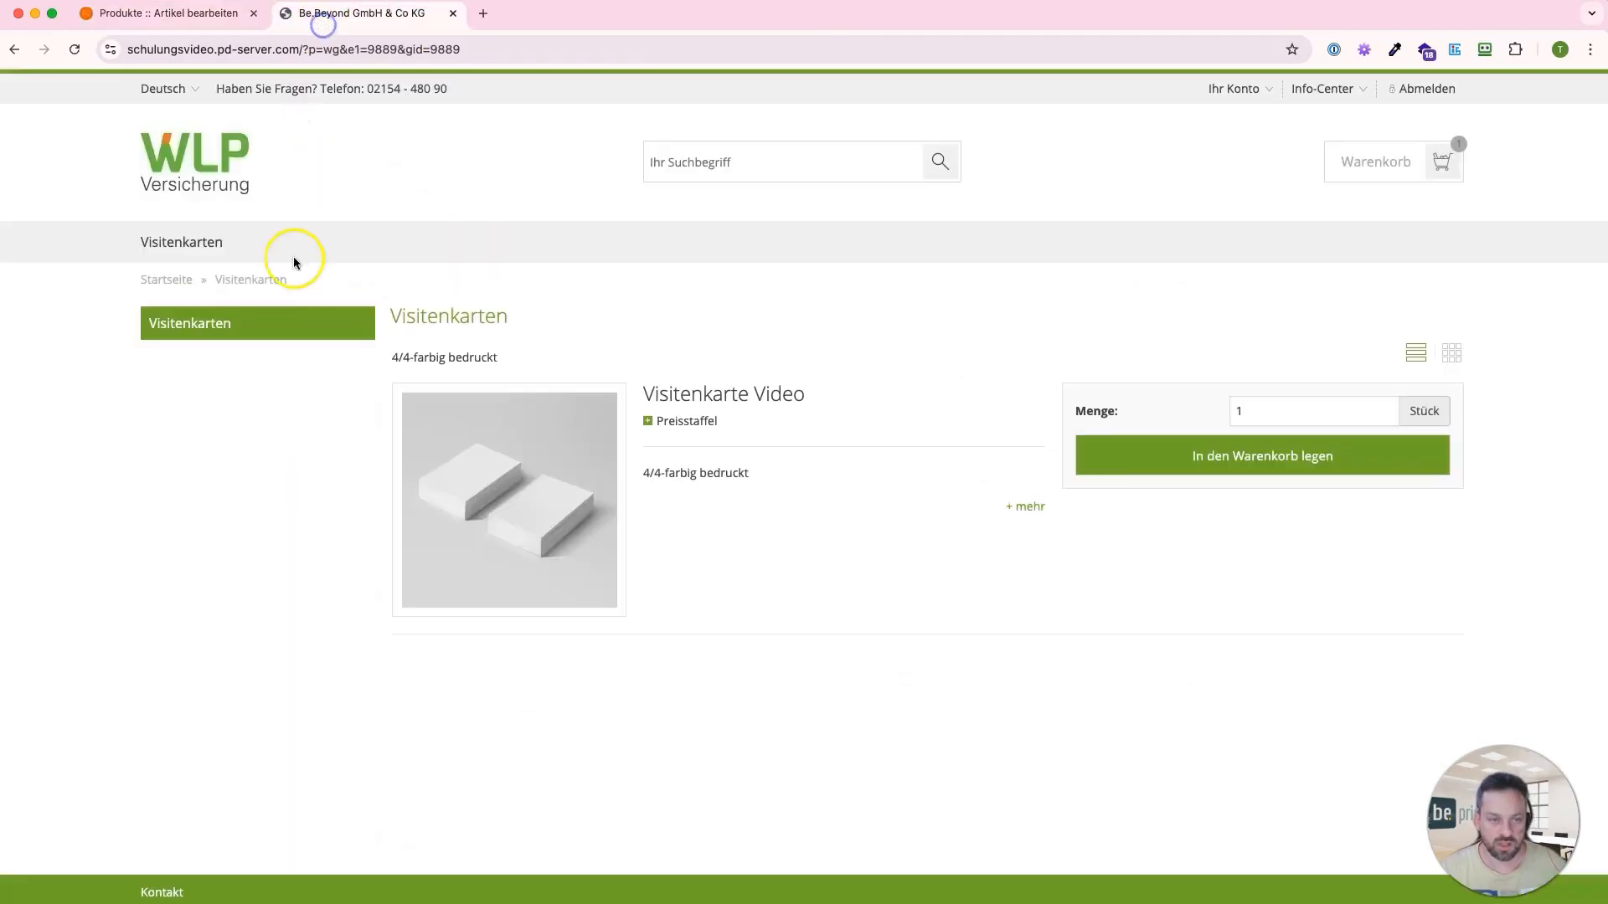
pyautogui.click(159, 243)
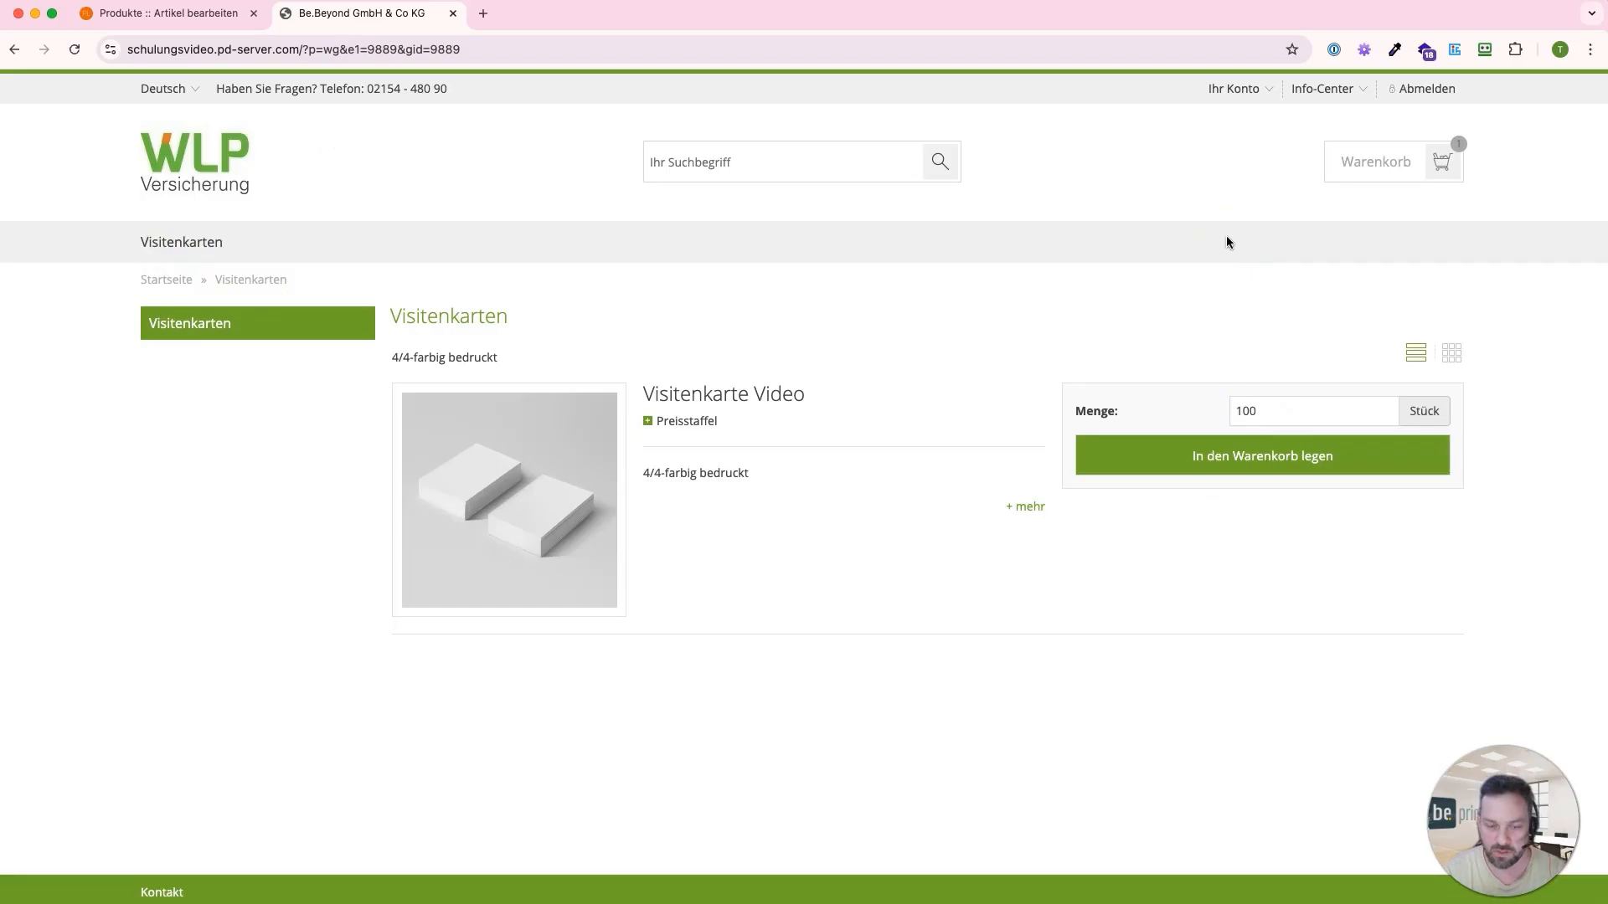
pyautogui.moveTo(1314, 408); pyautogui.dragTo(1132, 404)
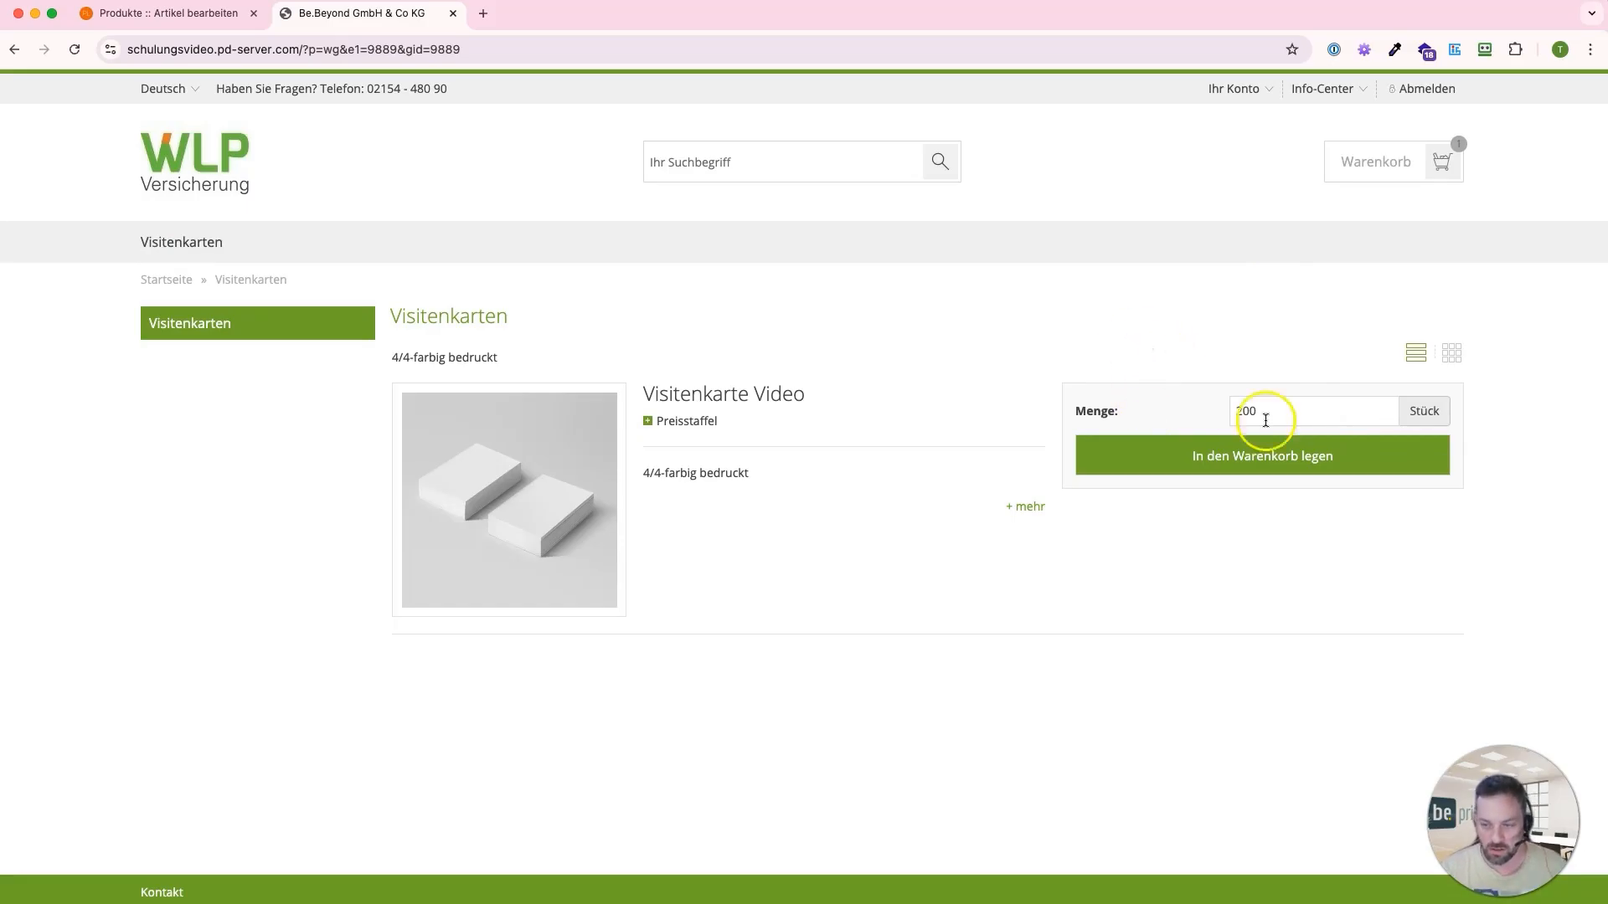
pyautogui.doubleClick(1257, 410)
pyautogui.write('250')
pyautogui.click(1013, 563)
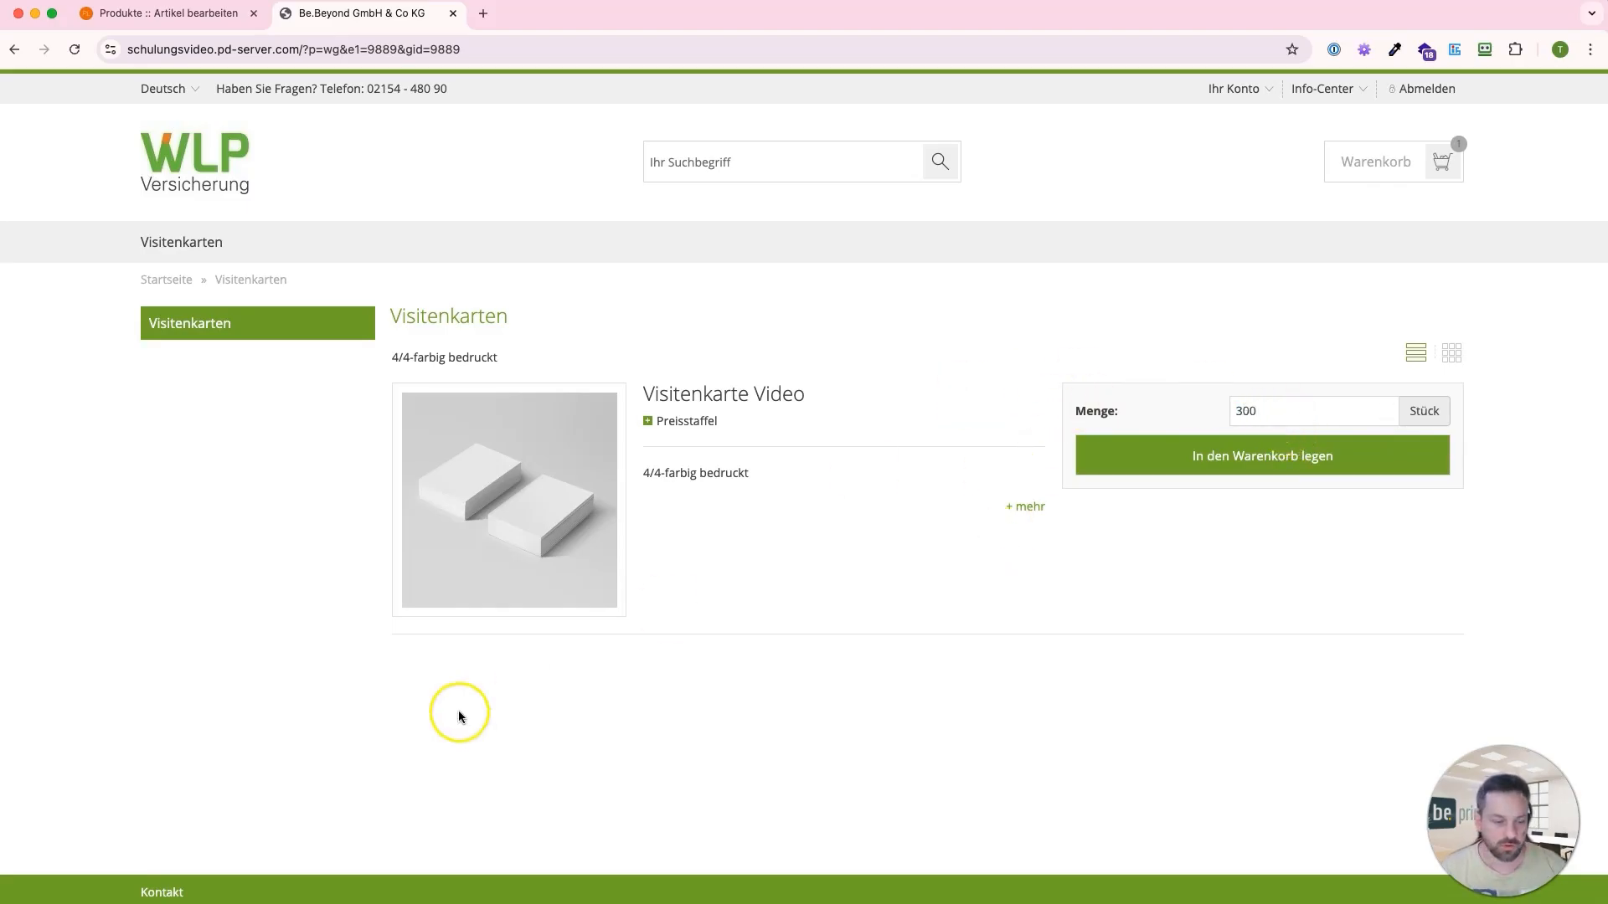